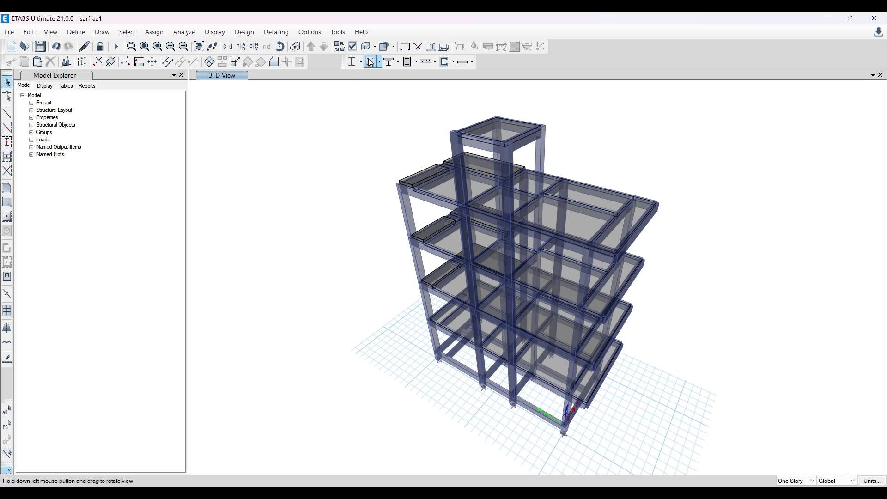
# Step: Switch sarfraz1 to plain line and shell display and zoom toward the top slab corner
pyautogui.click(366, 47)
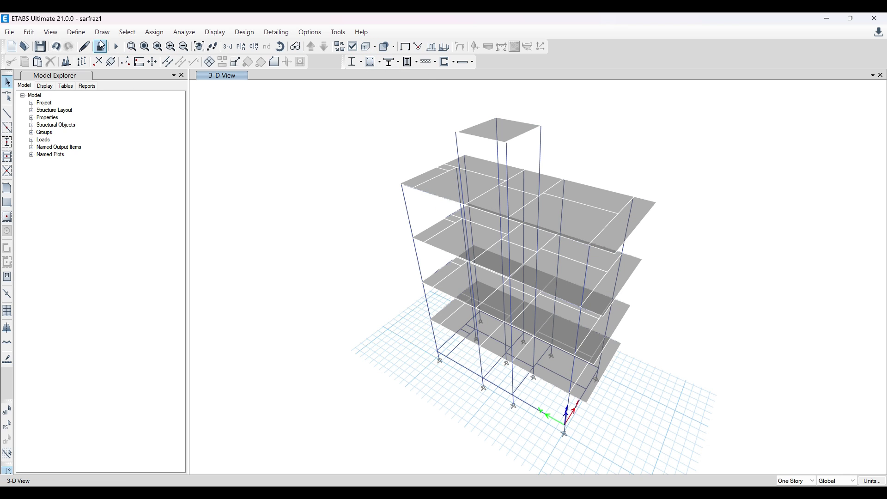
pyautogui.moveTo(759, 238); pyautogui.dragTo(716, 249)
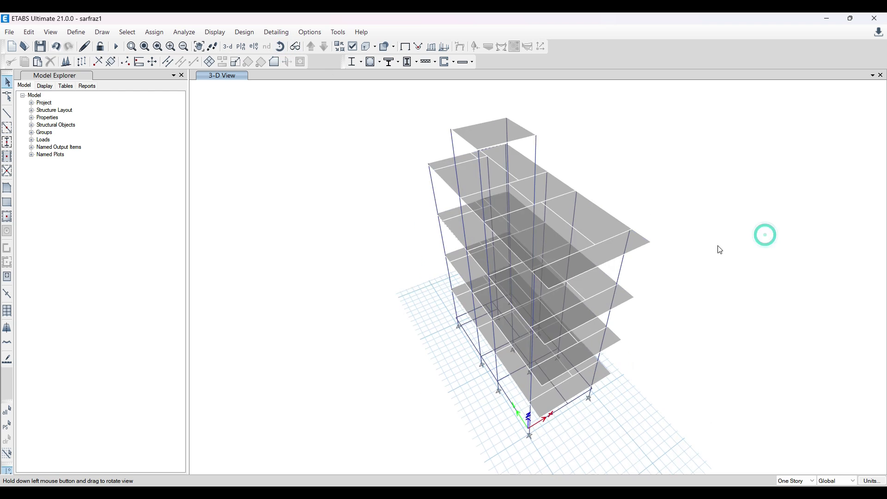
pyautogui.scroll(3, 462, 111)
pyautogui.scroll(3, 418, 193)
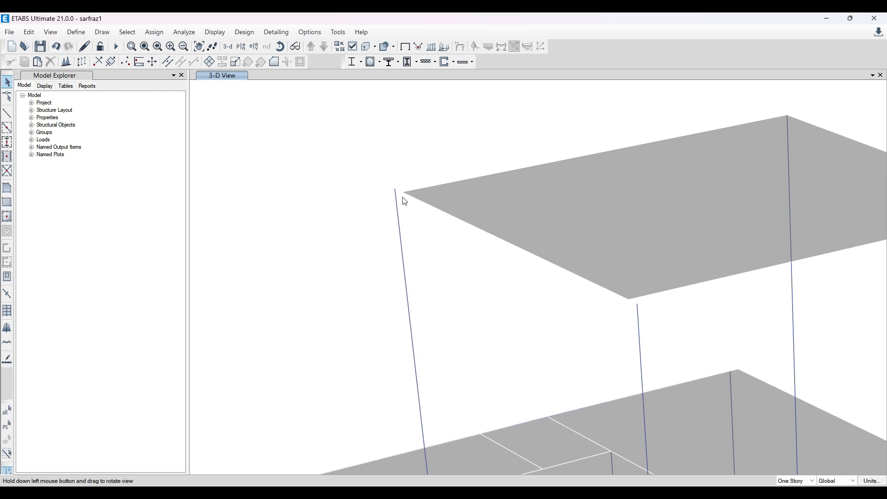
pyautogui.scroll(2, 405, 201)
# Step: Select the corner edge beams, top slab and corner column to inspect them, then clear the selection
pyautogui.click(430, 187)
pyautogui.click(419, 198)
pyautogui.click(448, 193)
pyautogui.click(389, 196)
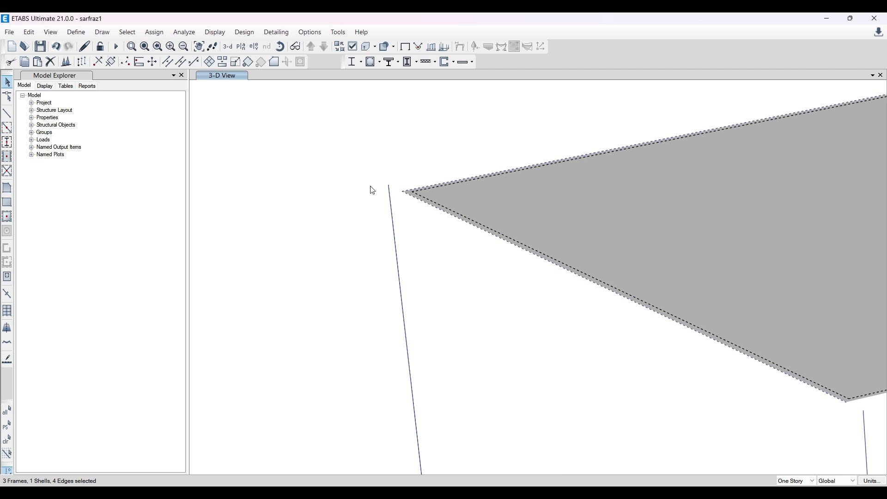
pyautogui.scroll(-3, 363, 190)
pyautogui.hotkey('ctrl', 'q')
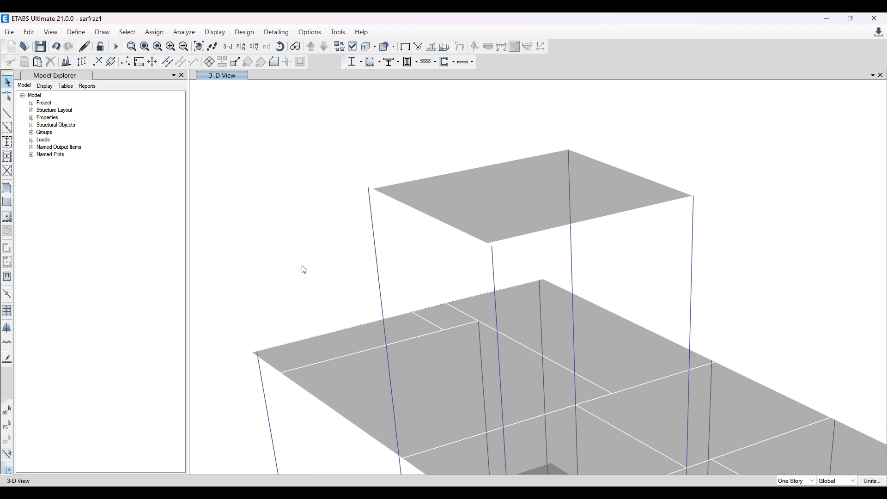
# Step: Play the rooftop site video, pause it about a second in, then return to the Link Model window
pyautogui.hotkey('alt', 'Tab')
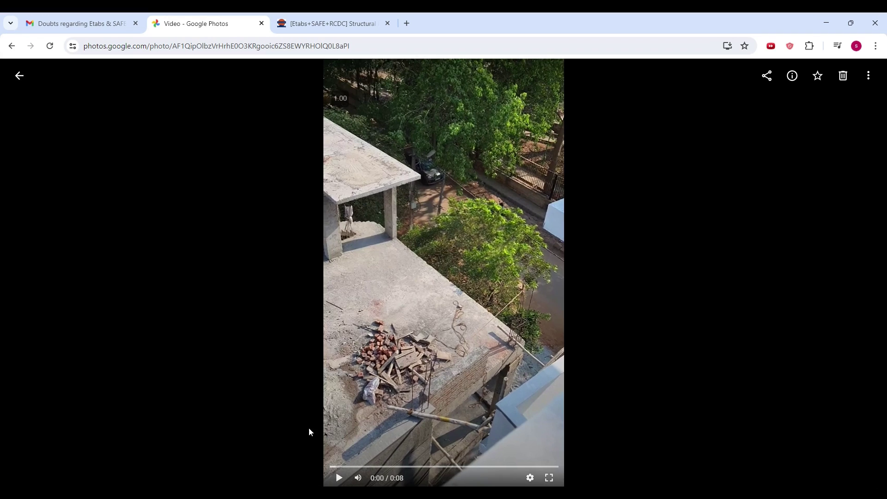
pyautogui.click(339, 478)
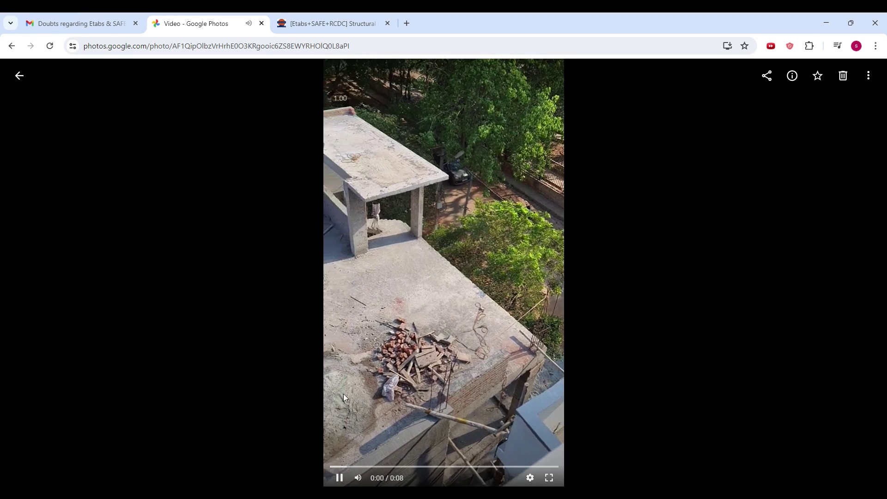
pyautogui.click(340, 479)
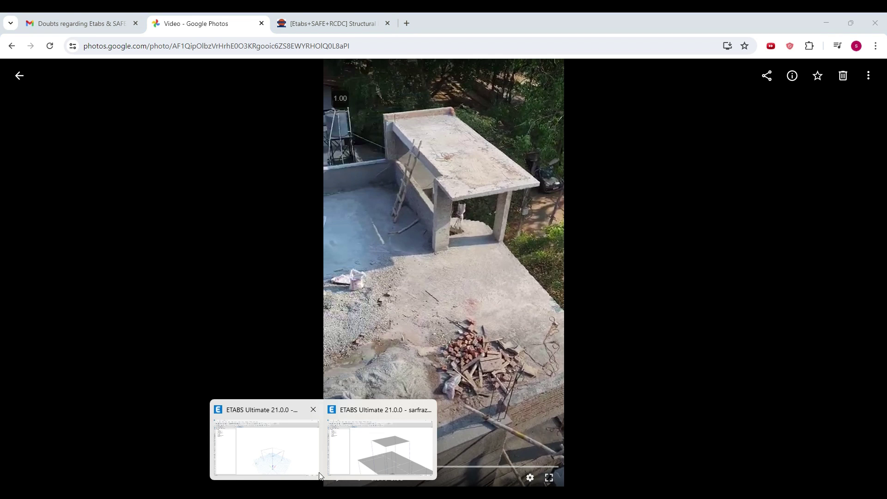
pyautogui.click(303, 450)
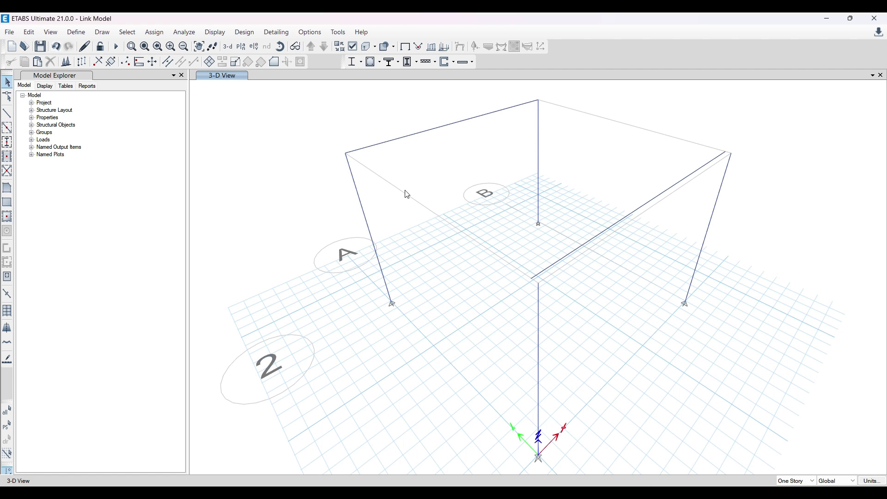
# Step: In the Link Model frame, view section information for beam B1, the diagonal beam and both columns
pyautogui.moveTo(432, 172); pyautogui.dragTo(426, 215, button='middle')
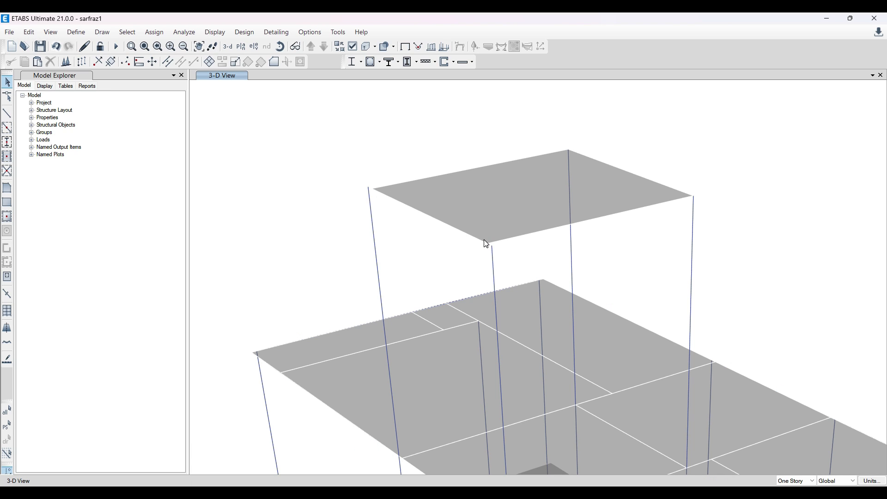
pyautogui.click(826, 20)
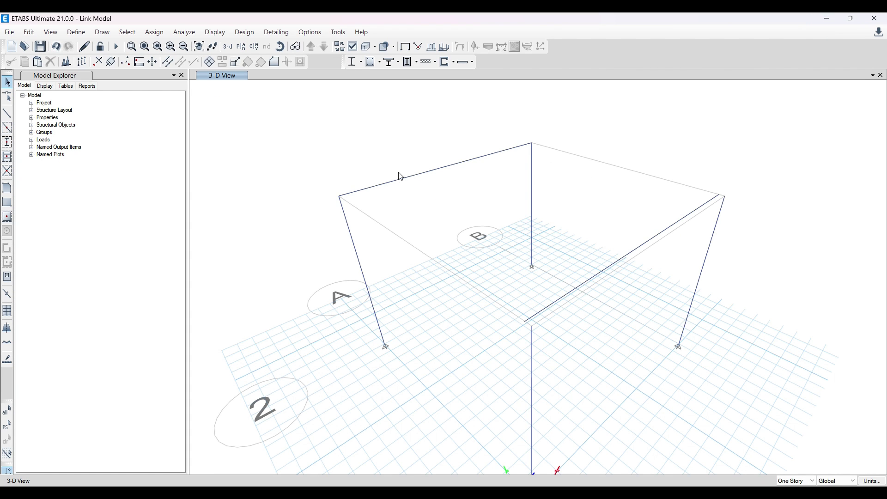
pyautogui.rightClick(406, 181)
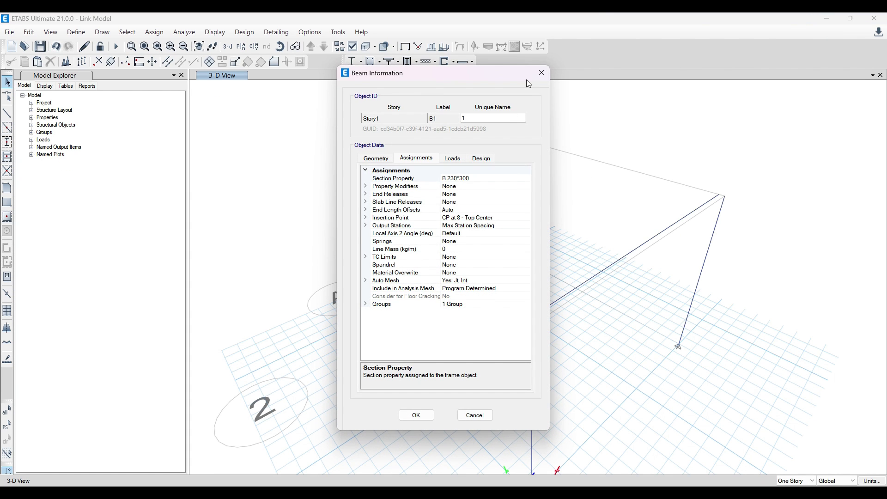
pyautogui.click(542, 74)
pyautogui.rightClick(577, 291)
pyautogui.click(538, 72)
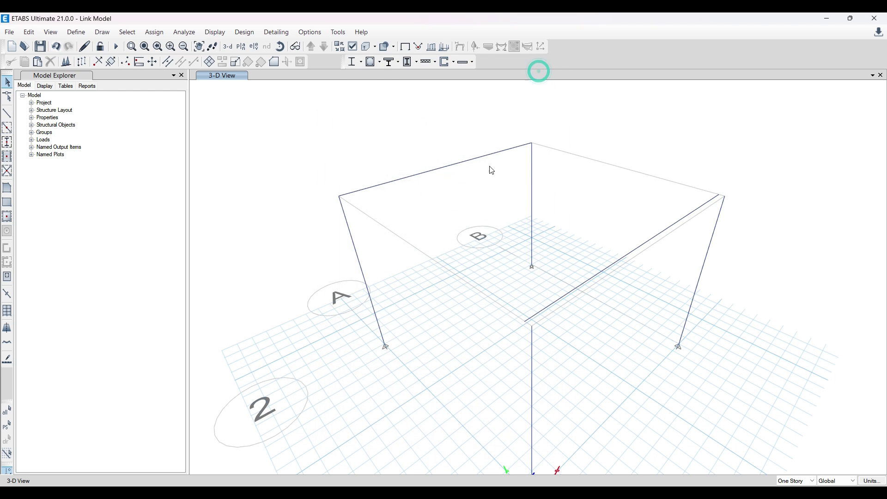
pyautogui.rightClick(534, 193)
pyautogui.click(540, 73)
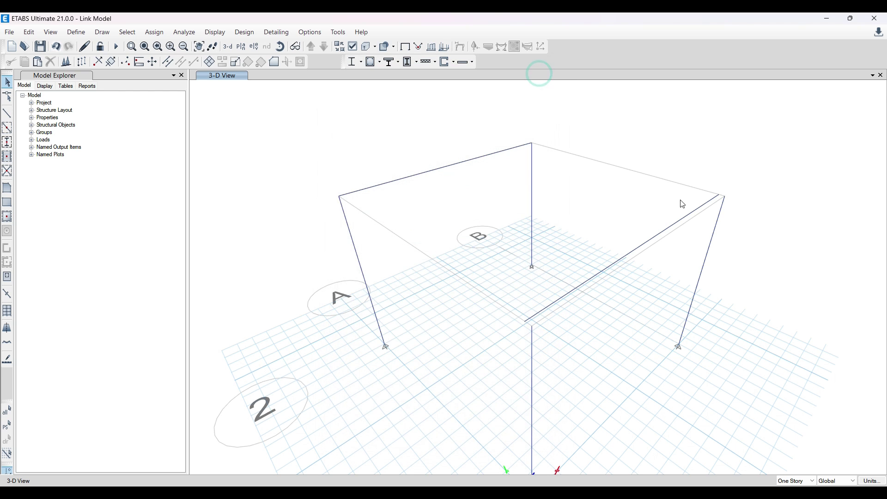
pyautogui.rightClick(711, 237)
pyautogui.click(543, 80)
# Step: Switch over to the site video and then on to the Paint canvas
pyautogui.scroll(3, 584, 344)
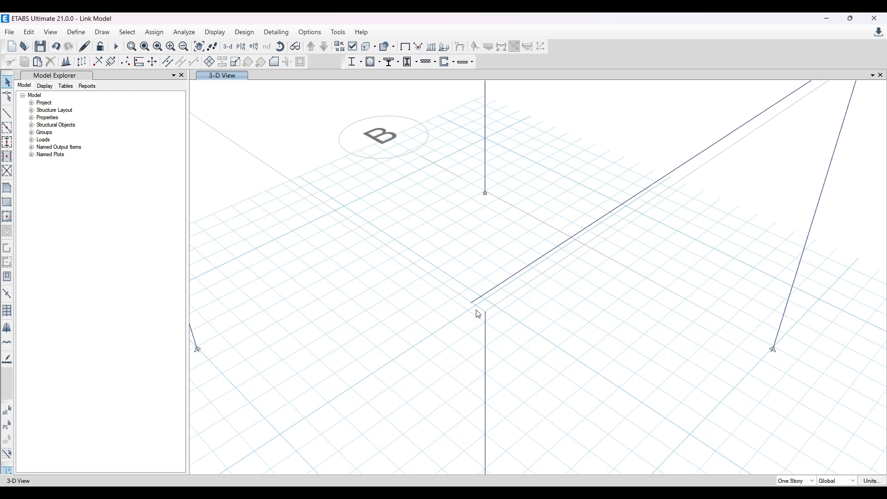
pyautogui.hotkey('alt', 'Tab')
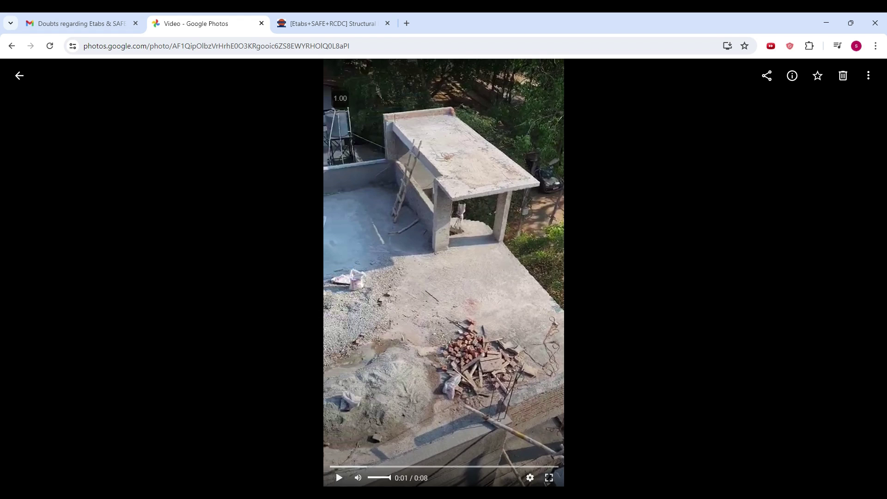
pyautogui.hotkey('alt', 'Tab')
# Step: Draw a tall black rectangle representing the column
pyautogui.click(280, 65)
pyautogui.moveTo(362, 234); pyautogui.dragTo(413, 330)
pyautogui.click(466, 295)
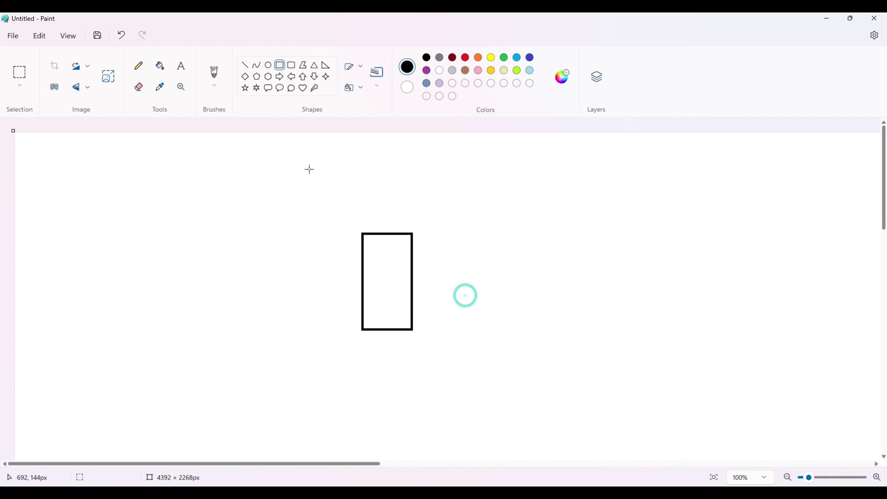
# Step: Draw a long red beam rectangle across the column and nudge it into position
pyautogui.click(466, 58)
pyautogui.moveTo(714, 338); pyautogui.dragTo(362, 290)
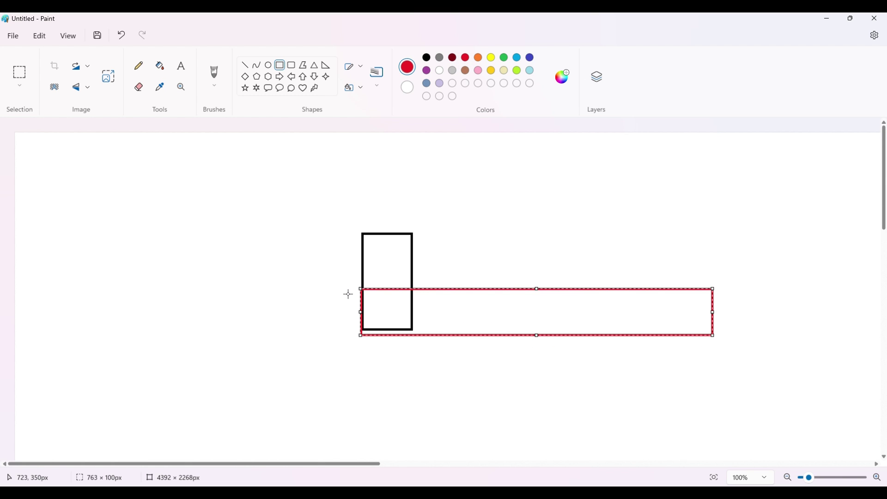
pyautogui.press('Down')
pyautogui.press('Down')
pyautogui.press('Down')
pyautogui.press('Down')
pyautogui.press('Down')
pyautogui.press('Down')
pyautogui.press('Down')
pyautogui.press('Down')
pyautogui.press('Down')
pyautogui.press('Down')
pyautogui.press('Down')
pyautogui.press('Down')
pyautogui.press('Down')
pyautogui.press('Down')
pyautogui.press('Down')
pyautogui.press('Down')
pyautogui.press('Down')
pyautogui.press('Down')
pyautogui.press('Down')
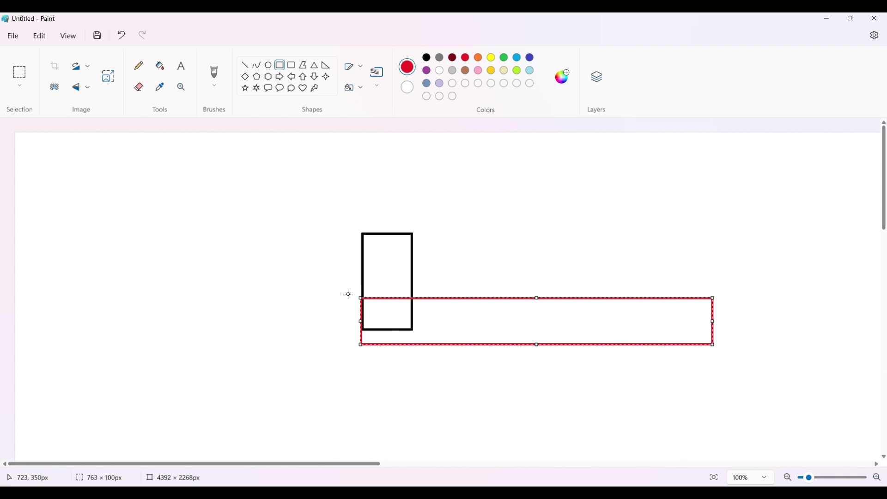
pyautogui.press('Down')
pyautogui.press('Down')
pyautogui.press('Down')
pyautogui.press('Down')
pyautogui.press('Down')
pyautogui.press('Down')
pyautogui.press('Down')
pyautogui.press('Down')
pyautogui.press('Down')
pyautogui.press('Down')
pyautogui.press('Down')
pyautogui.press('Down')
pyautogui.press('Down')
pyautogui.press('Down')
pyautogui.press('Down')
pyautogui.press('Down')
pyautogui.press('Down')
pyautogui.press('Down')
pyautogui.press('Down')
pyautogui.press('Down')
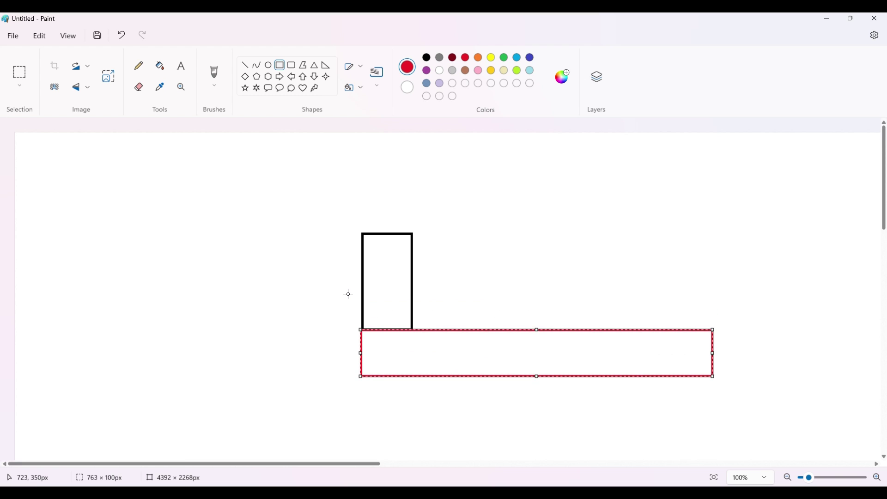
pyautogui.press('Up')
pyautogui.press('Up')
pyautogui.press('Up')
pyautogui.press('Up')
pyautogui.press('Up')
pyautogui.press('Up')
pyautogui.press('Up')
pyautogui.press('Up')
pyautogui.press('Up')
pyautogui.press('Up')
pyautogui.press('Up')
pyautogui.press('Up')
pyautogui.press('Up')
pyautogui.press('Up')
pyautogui.press('Up')
pyautogui.press('Up')
pyautogui.press('Up')
pyautogui.press('Up')
pyautogui.press('Up')
pyautogui.press('Up')
pyautogui.press('Up')
pyautogui.press('Up')
pyautogui.press('Up')
pyautogui.press('Up')
pyautogui.press('Up')
pyautogui.press('Up')
pyautogui.press('Up')
pyautogui.press('Up')
pyautogui.press('Up')
pyautogui.press('Up')
pyautogui.press('Up')
pyautogui.press('Up')
pyautogui.press('Up')
pyautogui.press('Up')
pyautogui.press('Up')
pyautogui.press('Up')
pyautogui.press('Up')
pyautogui.press('Up')
pyautogui.press('Up')
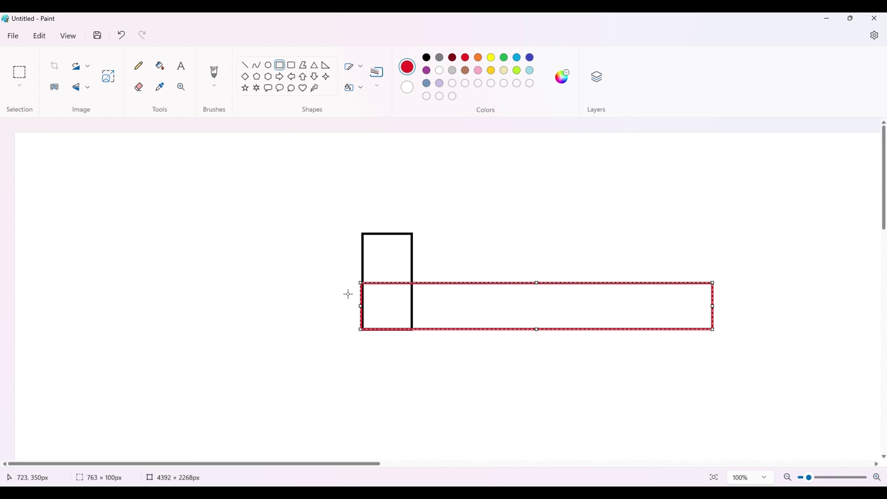
pyautogui.click(308, 264)
# Step: Add two small red circles marking the column and beam centre points, then return to sarfraz1
pyautogui.click(268, 66)
pyautogui.moveTo(380, 272)
pyautogui.mouseDown()
pyautogui.moveTo(393, 281)
pyautogui.moveTo(396, 313)
pyautogui.mouseUp()
pyautogui.click(386, 304)
pyautogui.click(455, 236)
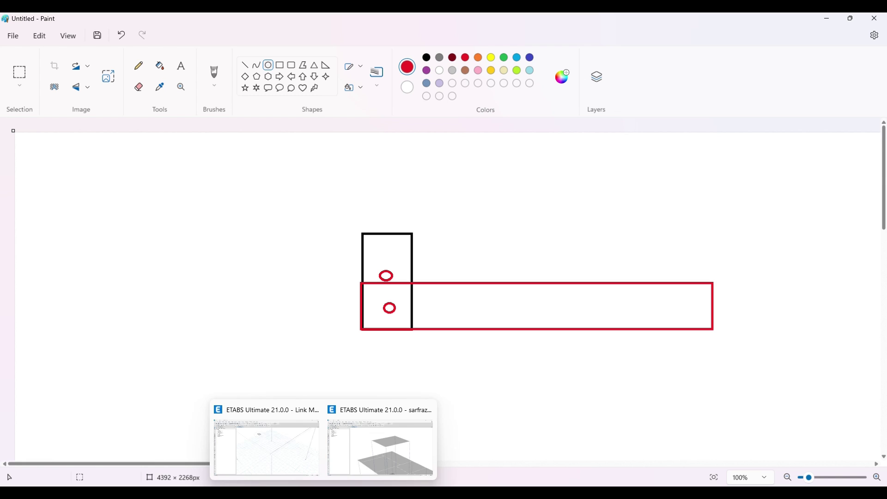
pyautogui.click(383, 453)
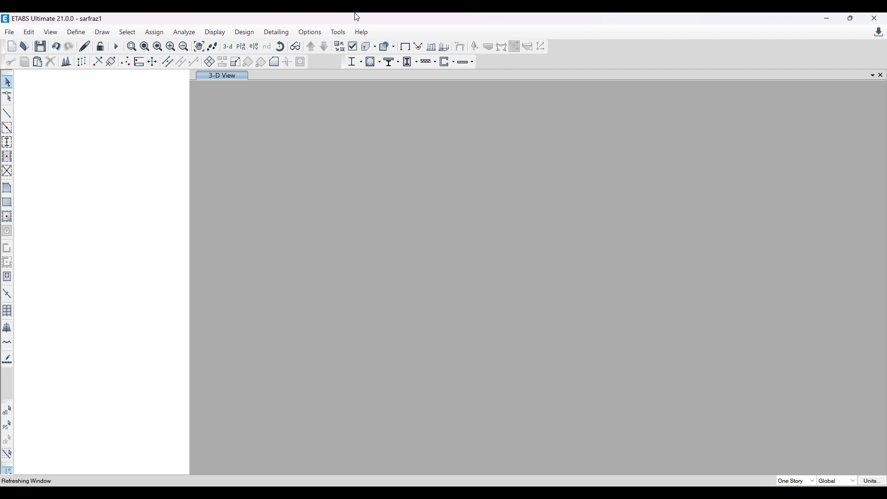
# Step: Show sarfraz1 extruded to real member sizes, revert to line display, and minimize it to reveal Paint
pyautogui.click(367, 47)
pyautogui.scroll(5, 458, 135)
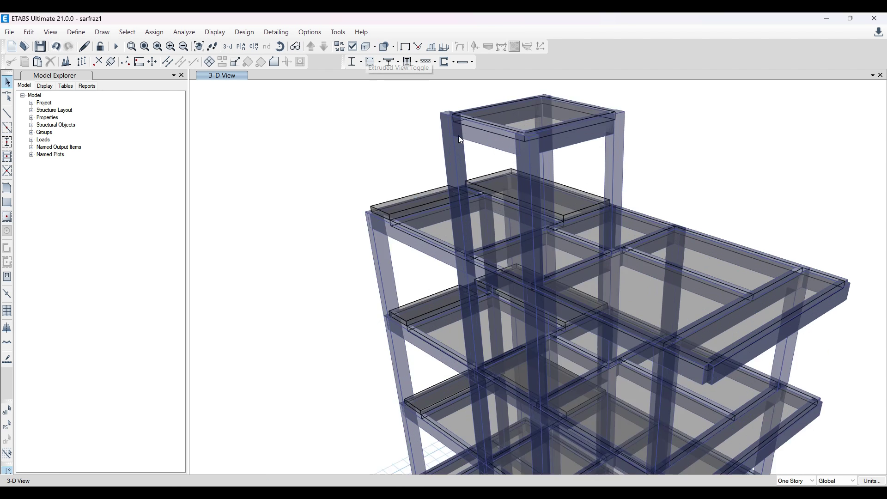
pyautogui.scroll(3, 425, 129)
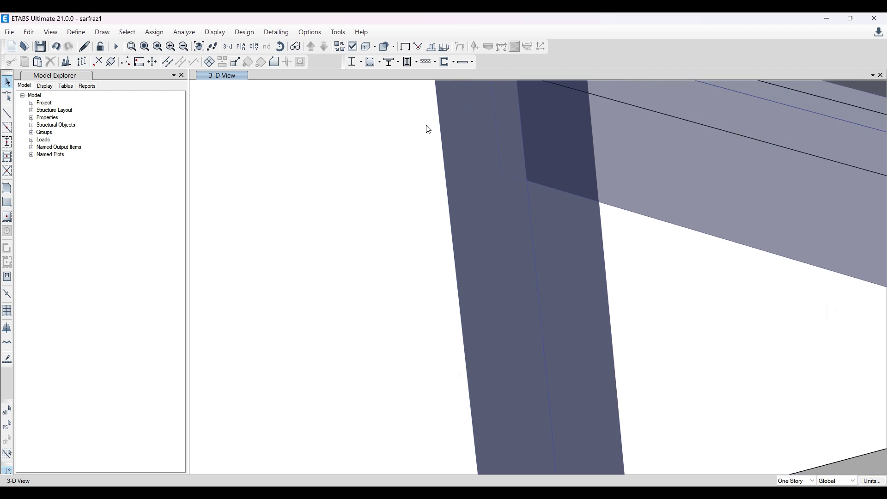
pyautogui.scroll(-3, 486, 158)
pyautogui.click(364, 48)
pyautogui.moveTo(654, 228); pyautogui.dragTo(534, 183, button='middle')
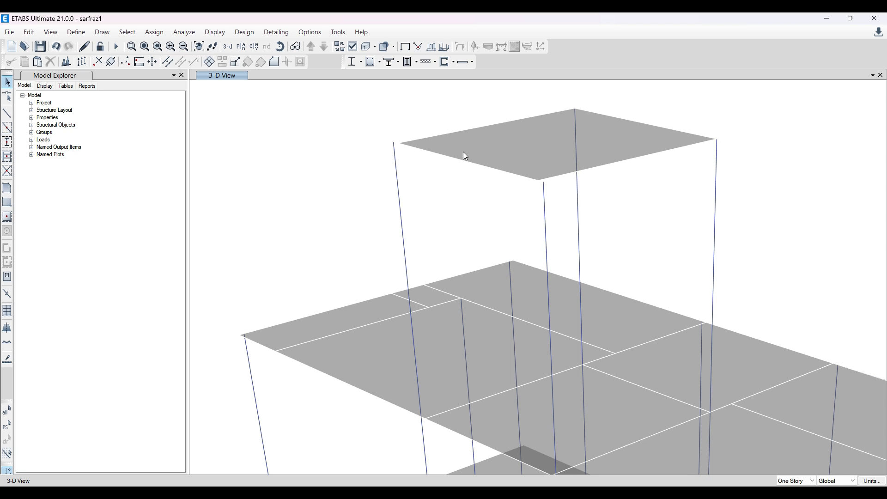
pyautogui.click(828, 18)
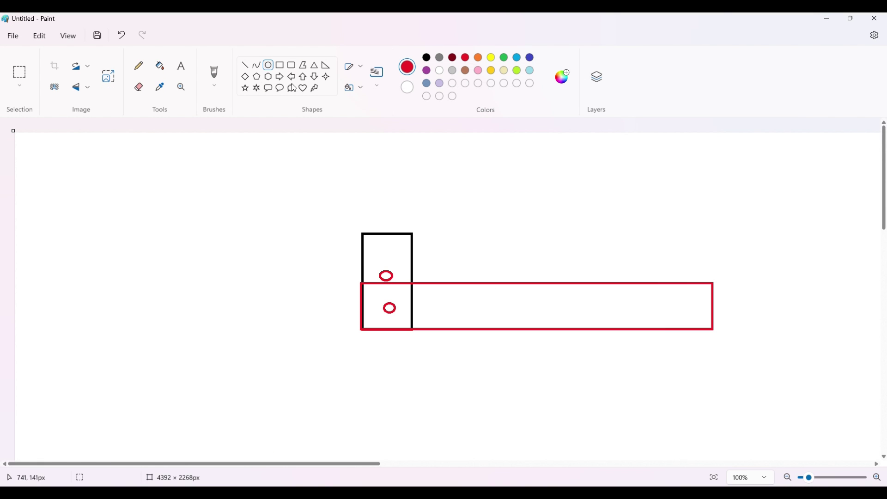
# Step: Draw a black line joining the two red circles as the rigid link, then return to Link Model
pyautogui.click(245, 65)
pyautogui.click(427, 58)
pyautogui.moveTo(390, 308); pyautogui.dragTo(387, 275)
pyautogui.click(406, 245)
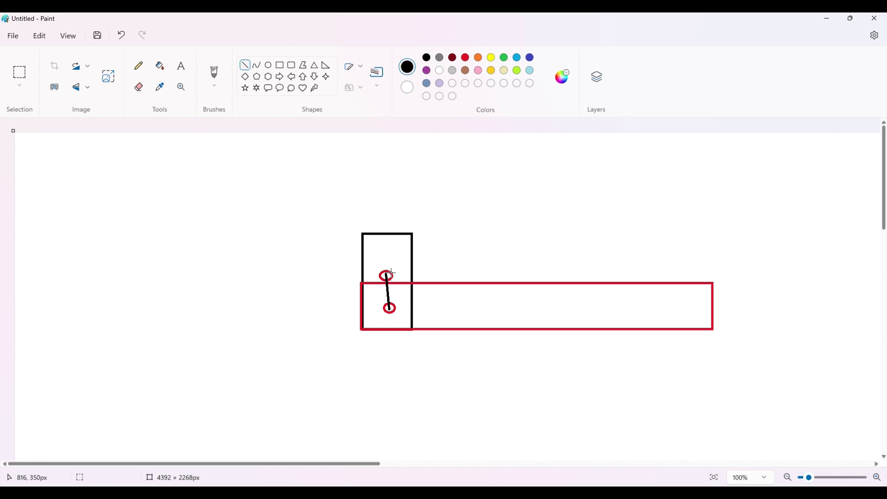
pyautogui.click(827, 17)
pyautogui.moveTo(321, 485)
pyautogui.click(310, 434)
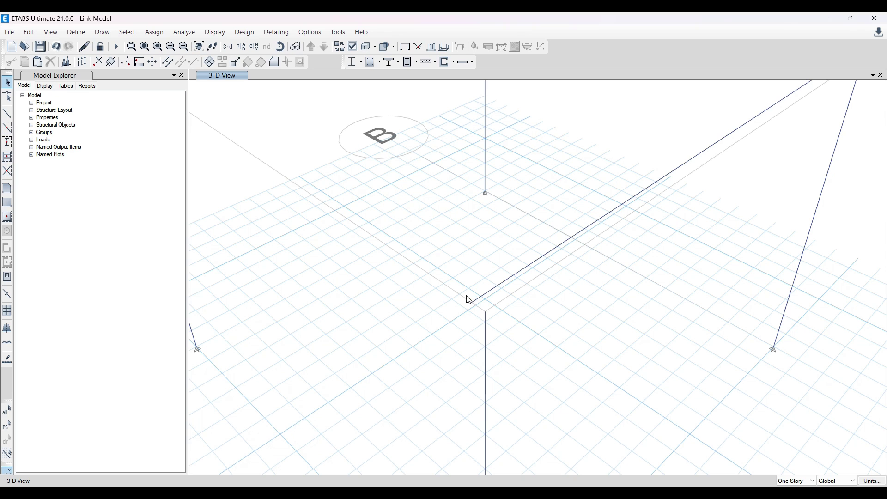
# Step: Run the Link Model analysis, dismiss the analysis messages, and open the frame force diagram settings
pyautogui.scroll(-3, 468, 298)
pyautogui.click(116, 46)
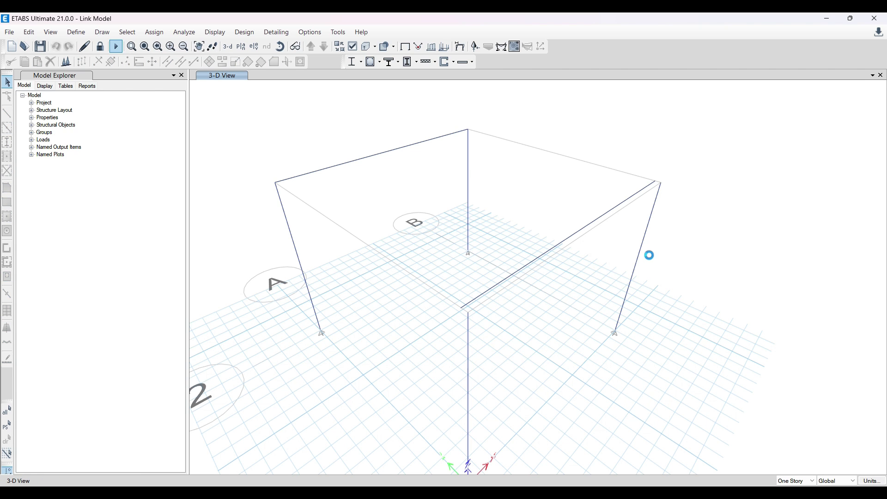
pyautogui.scroll(-4, 377, 301)
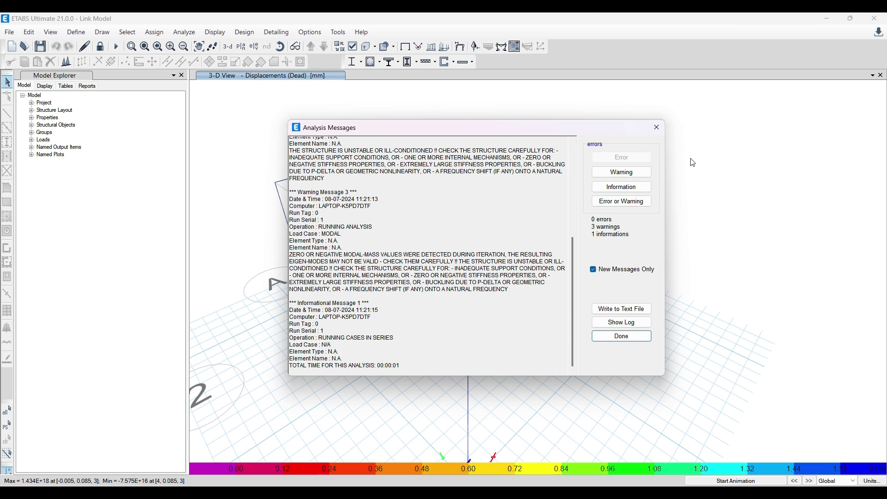
pyautogui.click(657, 127)
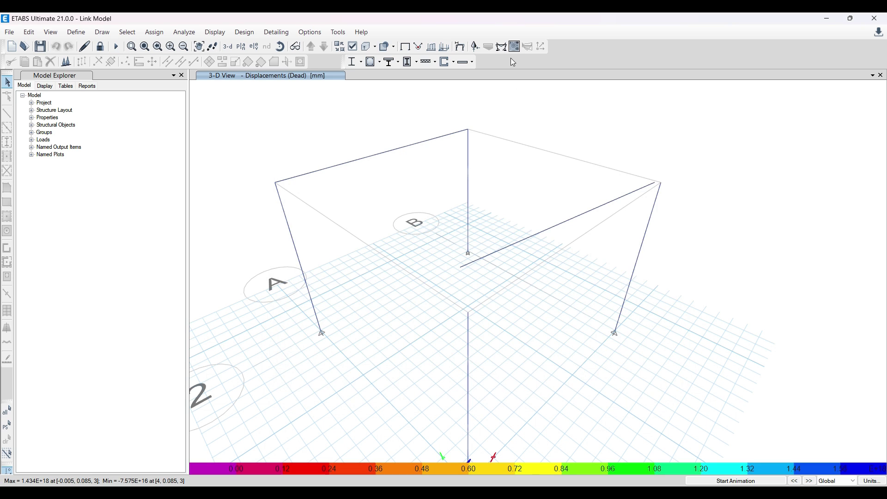
pyautogui.click(502, 46)
# Step: Display the 1.5 (DL+LL) Moment 3-3 diagram and check the detailed diagrams for beams B1 and B2
pyautogui.click(233, 356)
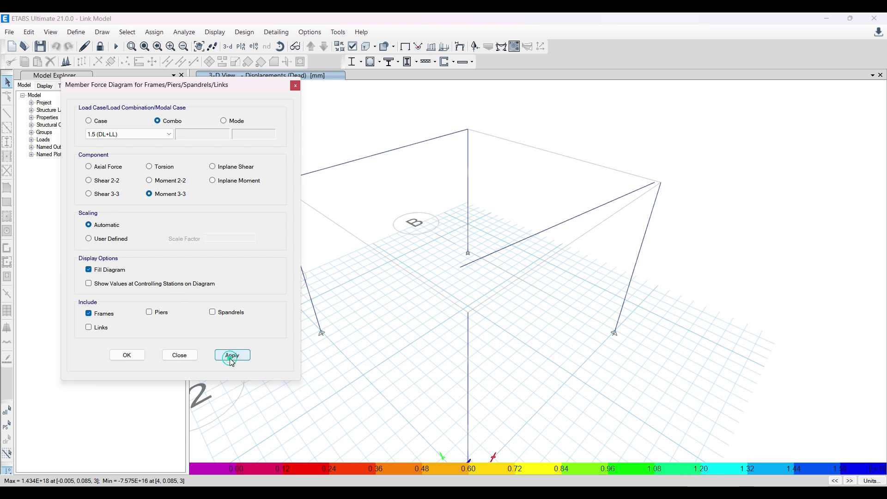
pyautogui.moveTo(243, 90); pyautogui.dragTo(220, 91)
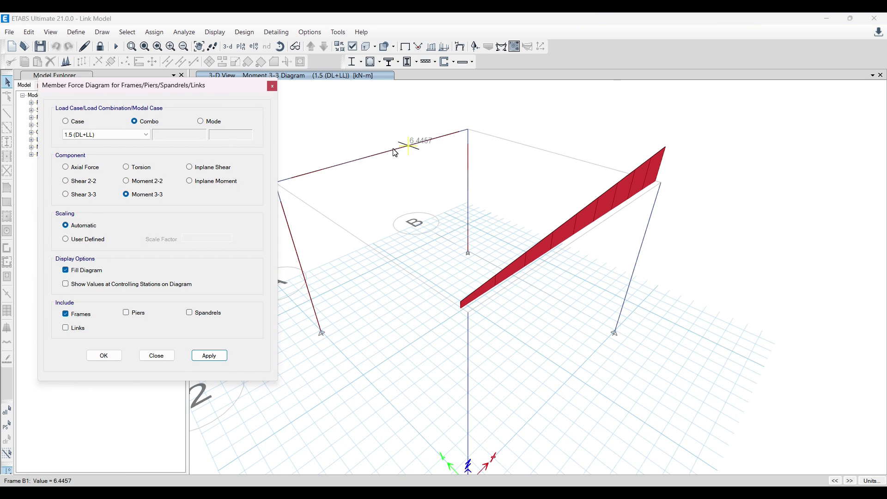
pyautogui.rightClick(395, 153)
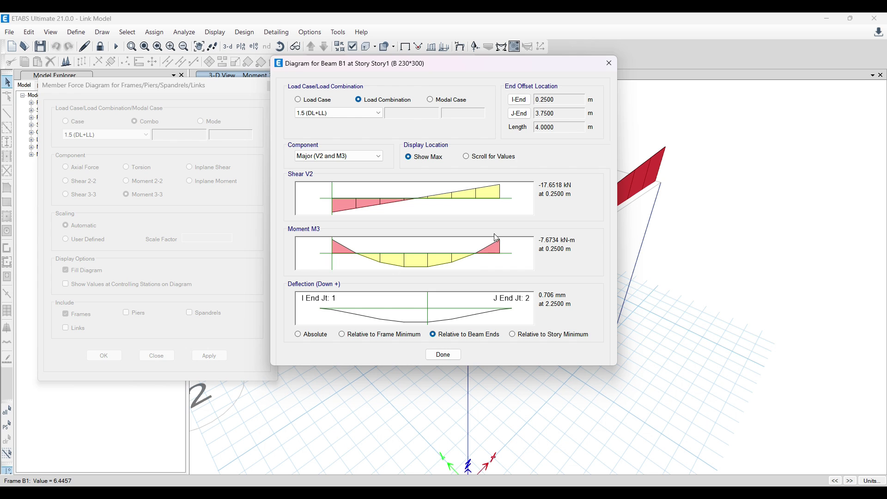
pyautogui.moveTo(462, 64)
pyautogui.mouseDown()
pyautogui.moveTo(689, 96)
pyautogui.moveTo(474, 76)
pyautogui.mouseUp()
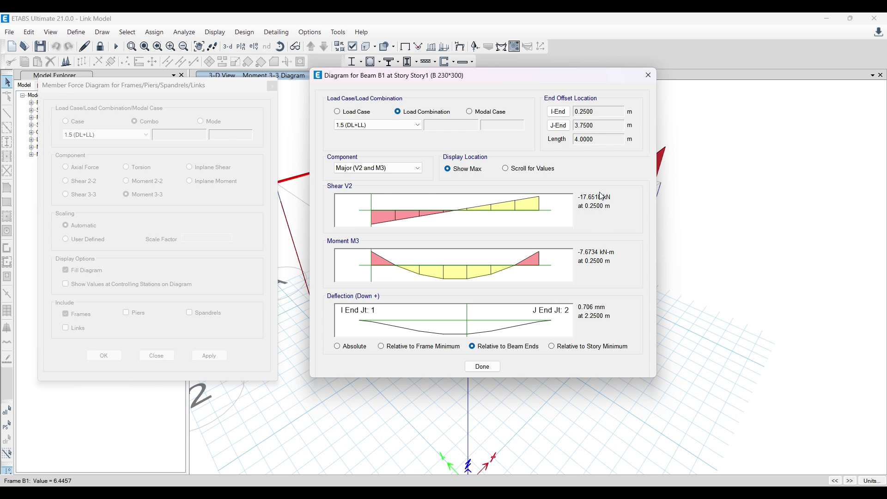
pyautogui.click(649, 75)
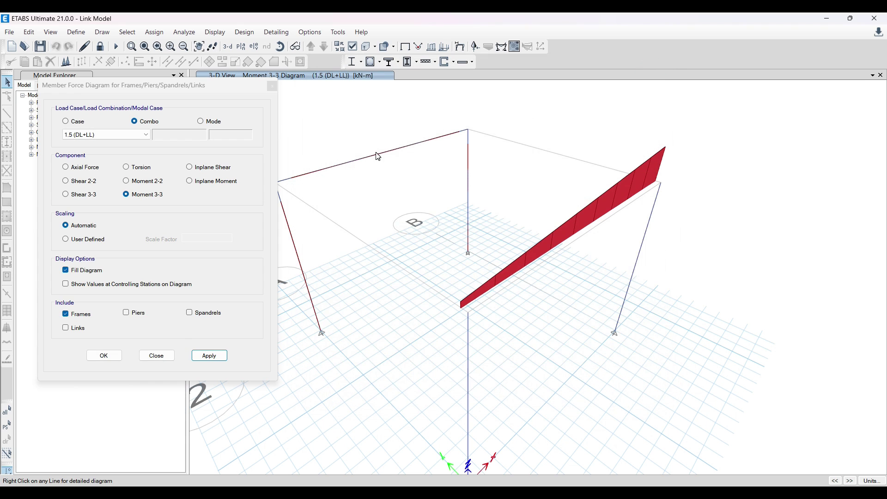
pyautogui.rightClick(544, 261)
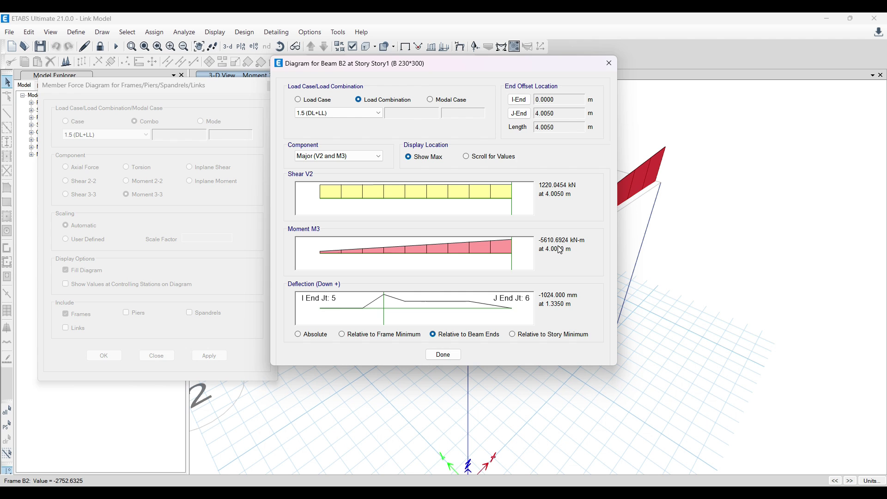
pyautogui.click(609, 62)
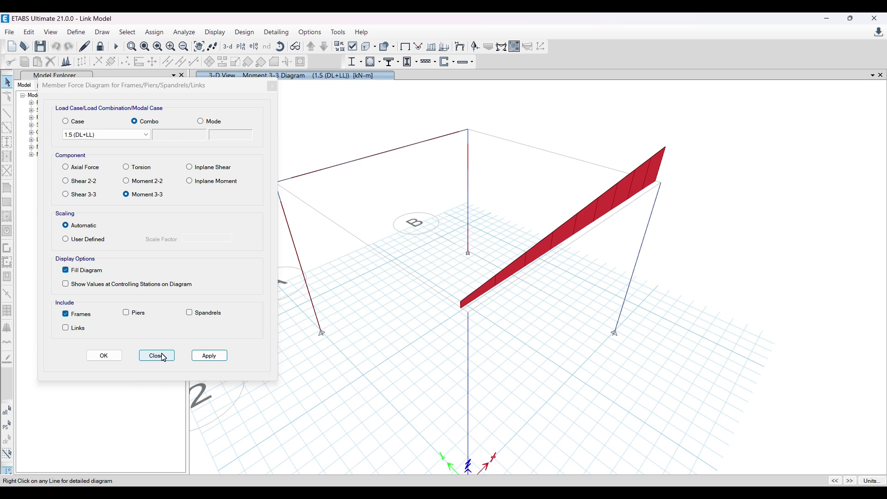
# Step: Recheck beam B2, unlock the model deleting analysis results, then switch to sarfraz1
pyautogui.click(162, 356)
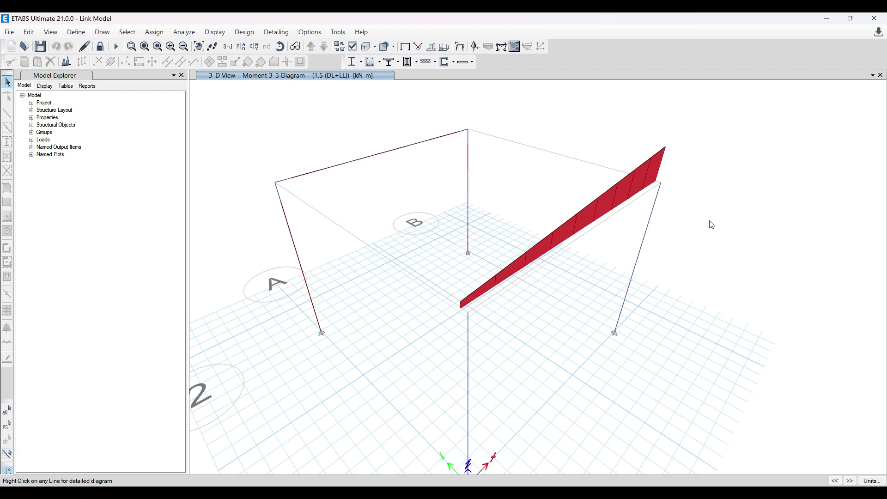
pyautogui.rightClick(595, 224)
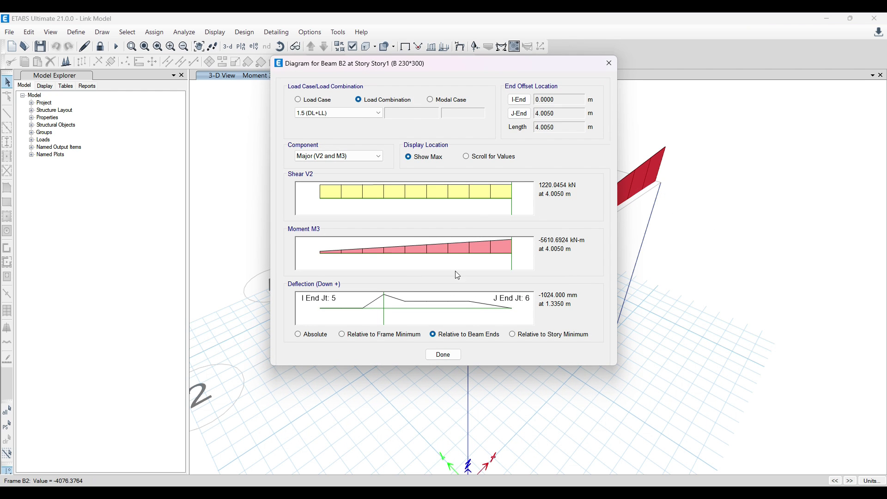
pyautogui.click(609, 63)
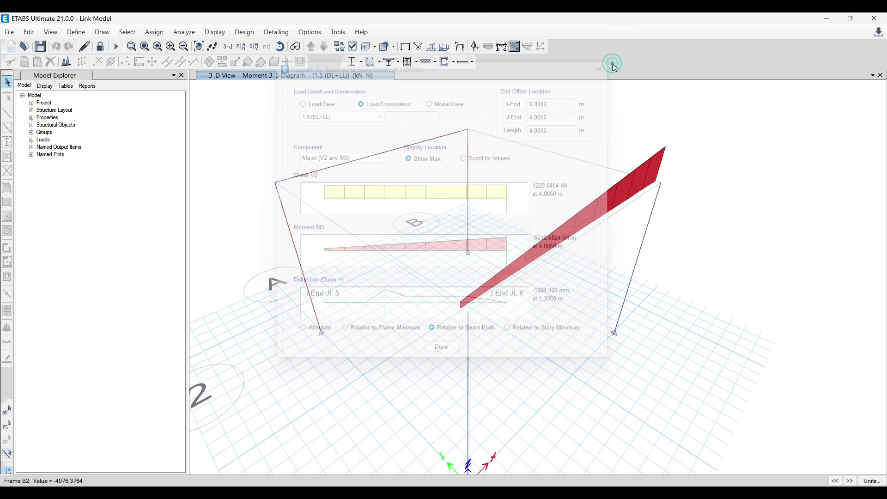
pyautogui.click(102, 48)
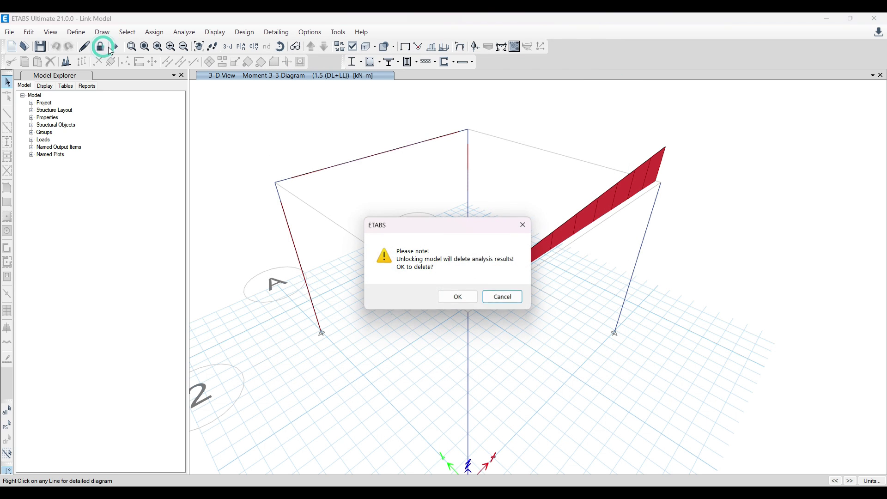
pyautogui.click(453, 298)
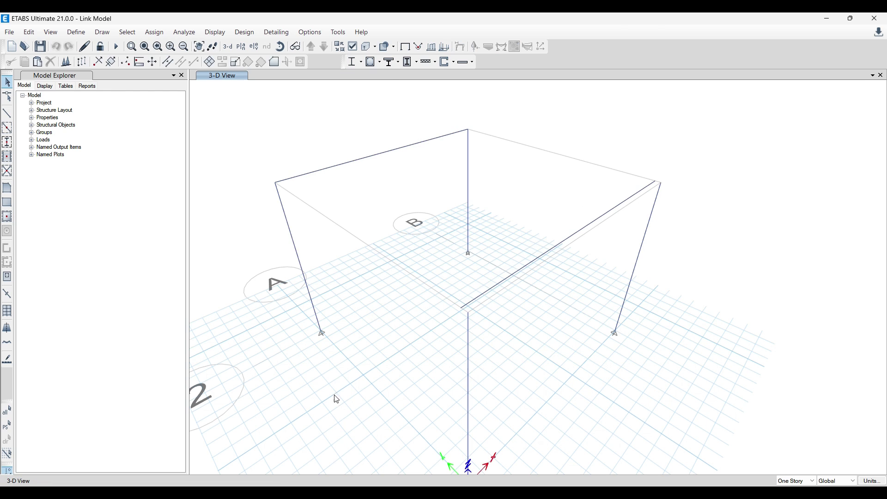
pyautogui.click(367, 451)
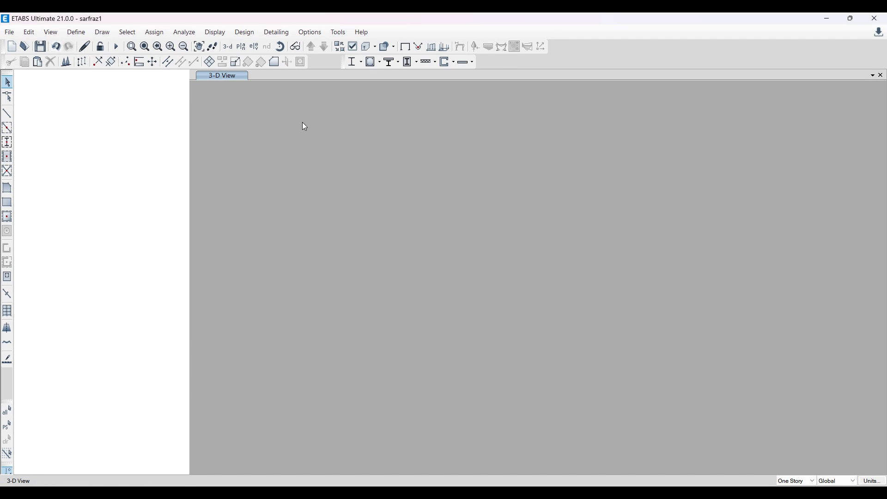
pyautogui.scroll(5, 479, 120)
pyautogui.click(398, 182)
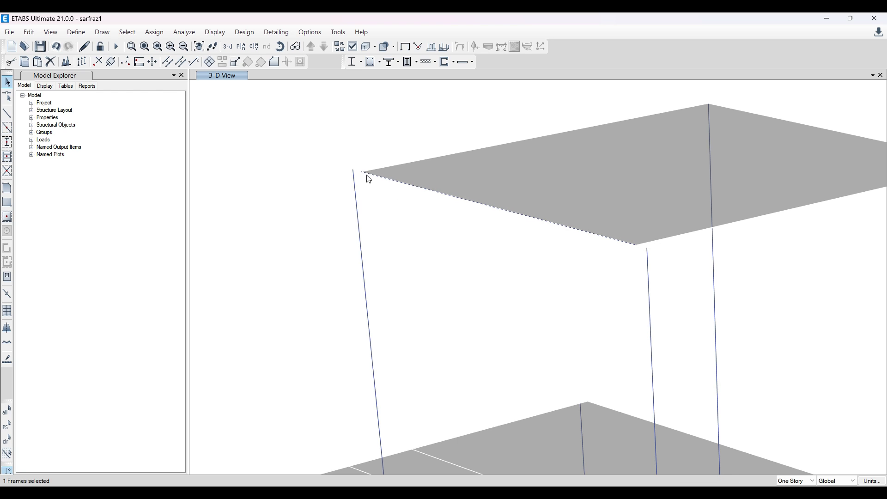
pyautogui.click(602, 237)
# Step: Minimize sarfraz1 and the site video to return to the Link Model, then open the Assign menu
pyautogui.click(827, 19)
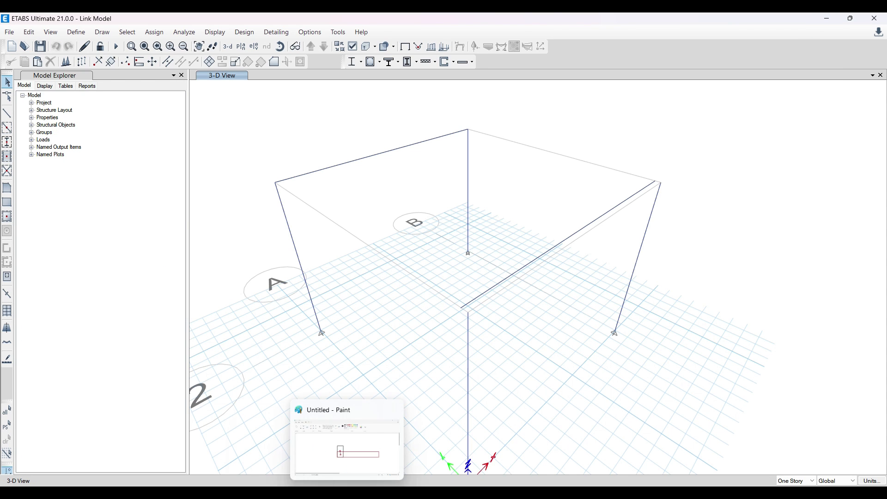
pyautogui.click(365, 444)
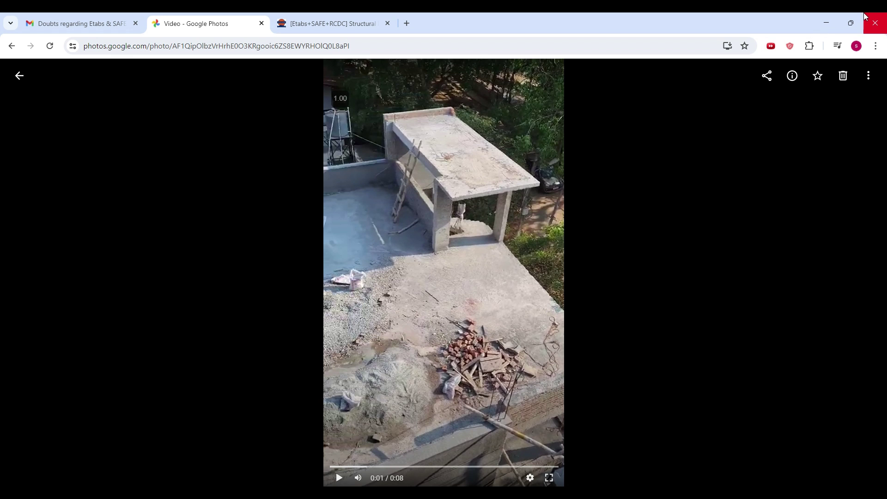
pyautogui.click(826, 23)
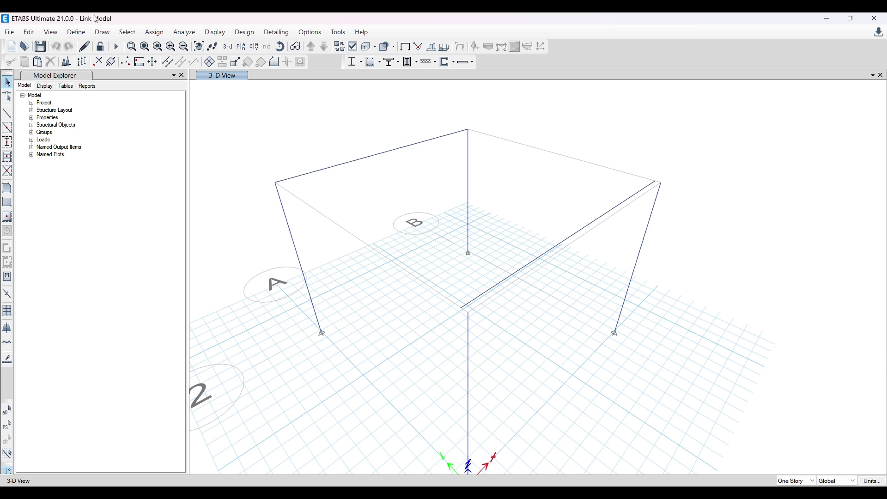
pyautogui.click(154, 32)
# Step: Edit the Link1 link property so all six directions U1–R3 are fixed
pyautogui.moveTo(177, 84)
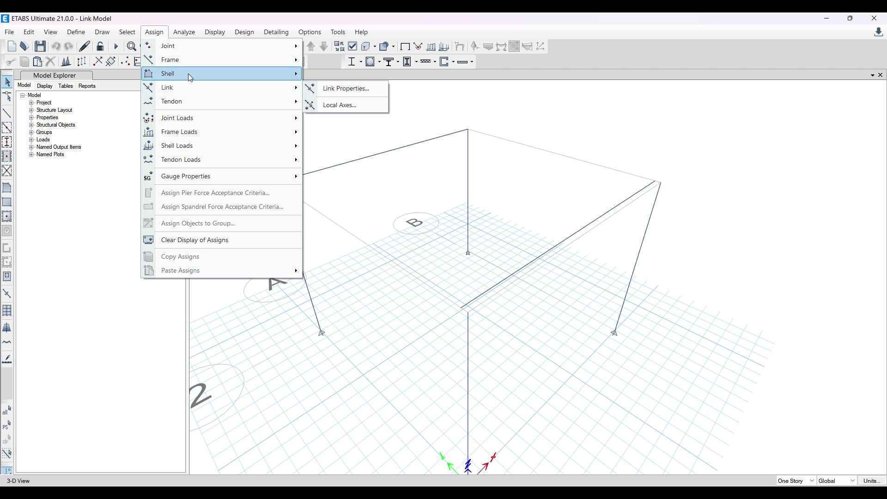
pyautogui.click(331, 89)
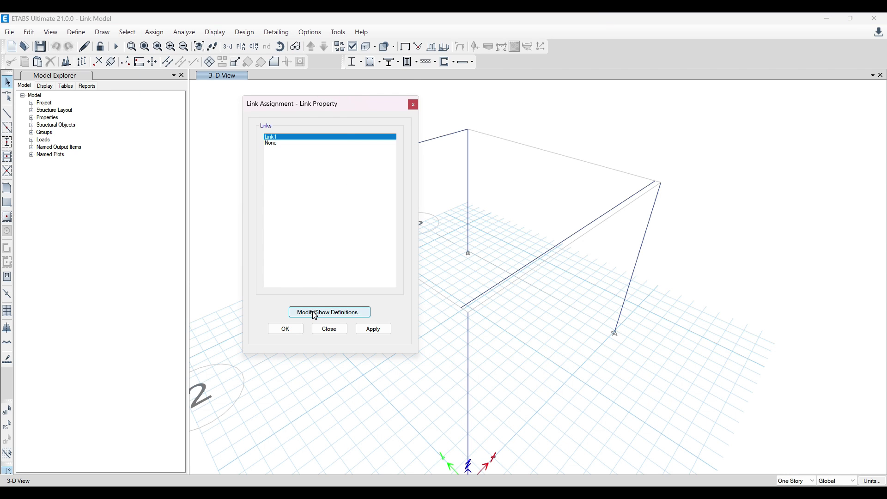
pyautogui.click(315, 313)
pyautogui.click(491, 243)
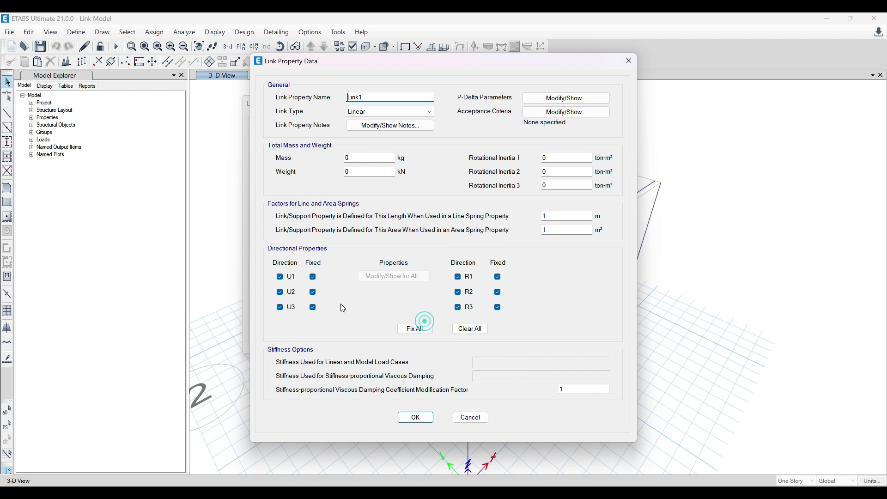
pyautogui.click(471, 329)
pyautogui.click(281, 280)
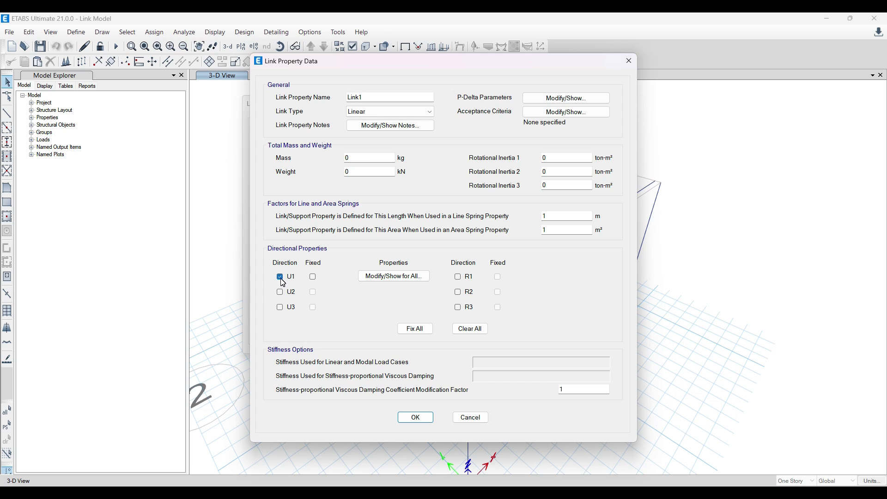
pyautogui.click(413, 328)
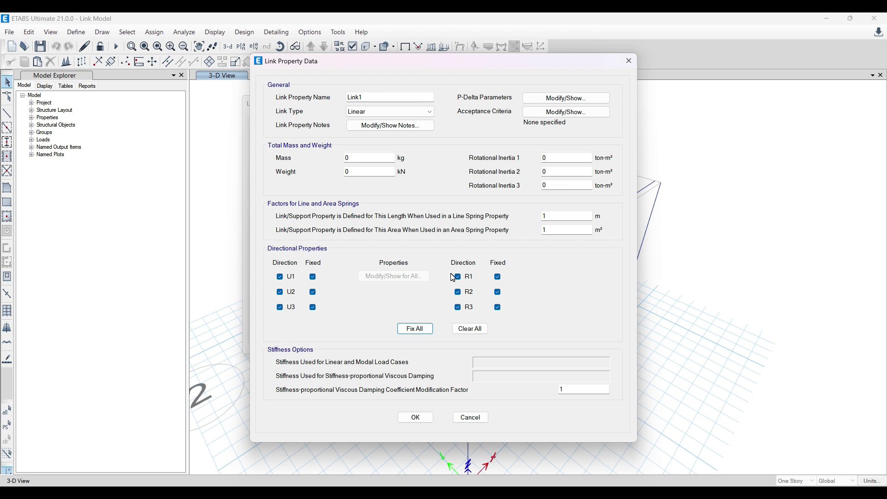
pyautogui.click(416, 417)
pyautogui.click(503, 286)
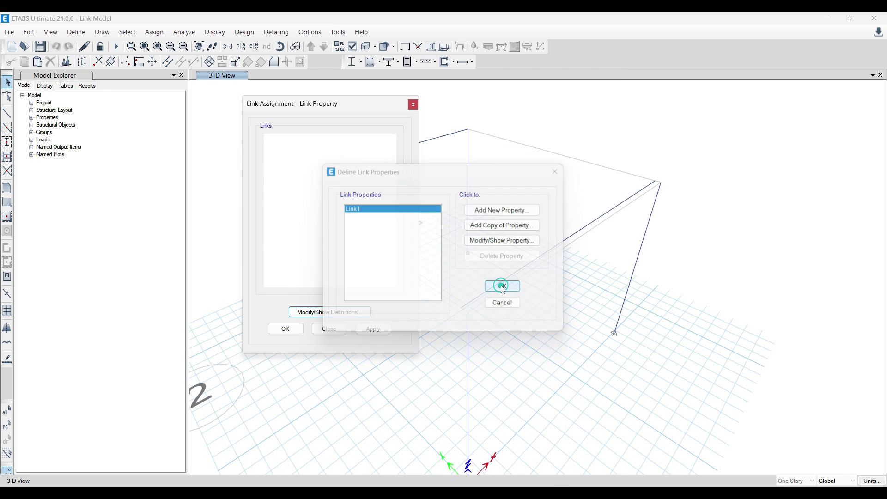
pyautogui.click(339, 331)
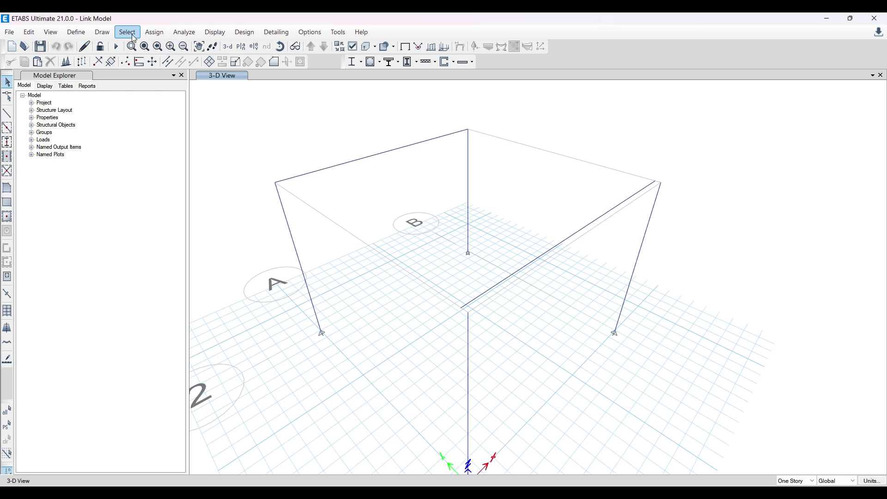
# Step: Verify Link1 is fully fixed and apply Link1 as the assigned link property
pyautogui.click(151, 36)
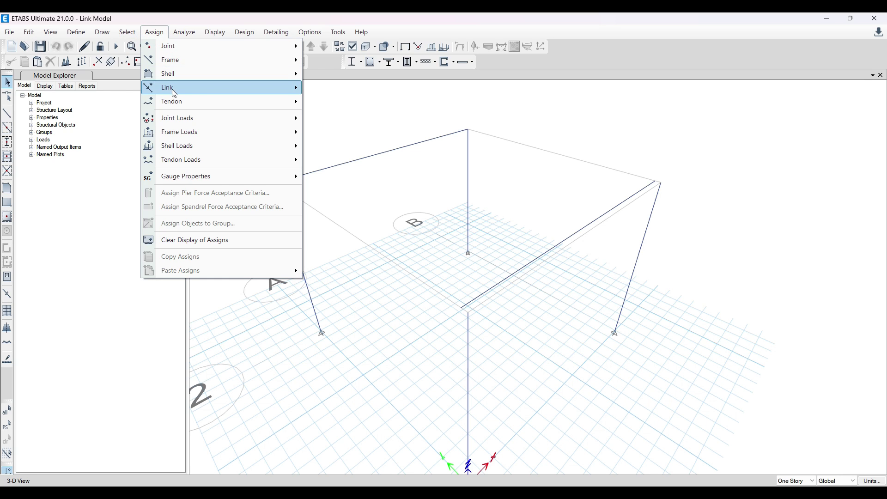
pyautogui.click(336, 92)
pyautogui.click(318, 311)
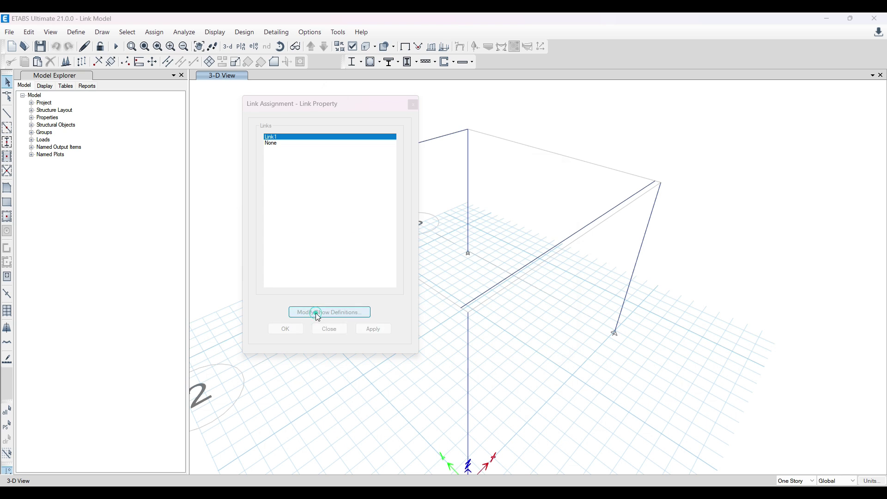
pyautogui.click(483, 241)
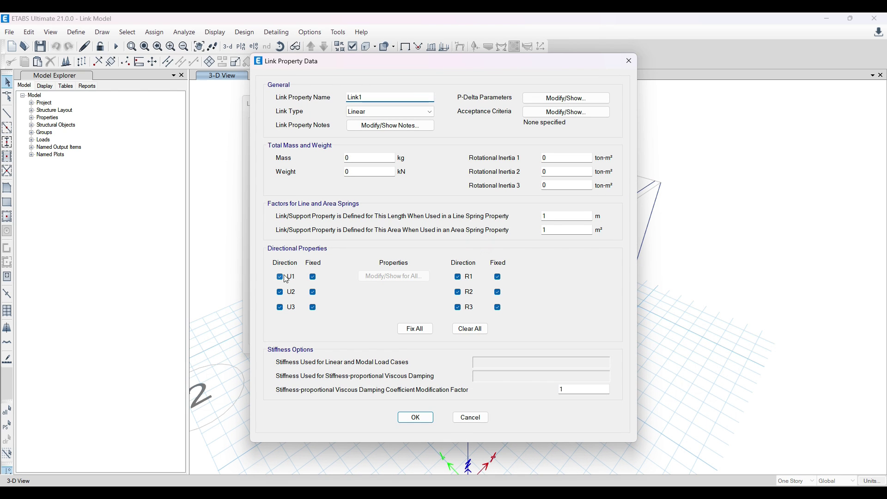
pyautogui.click(416, 418)
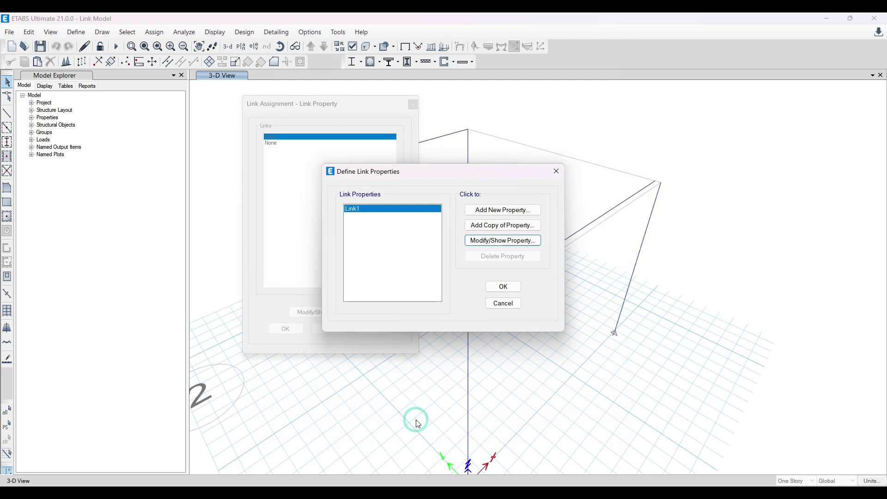
pyautogui.click(503, 286)
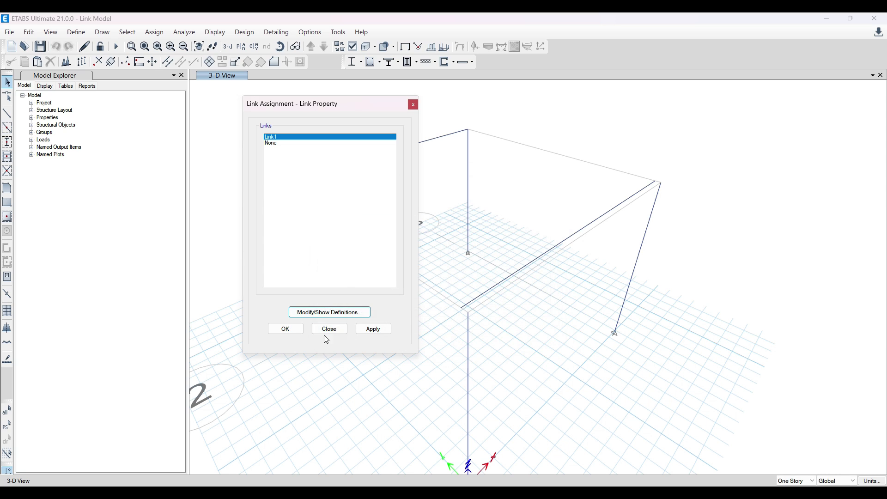
pyautogui.click(277, 331)
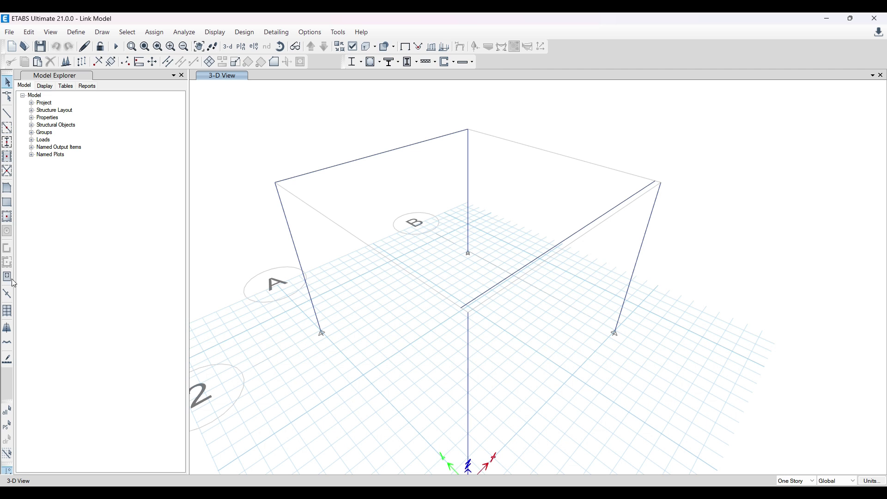
# Step: Draw a link from the column top to the offset beam end
pyautogui.click(7, 294)
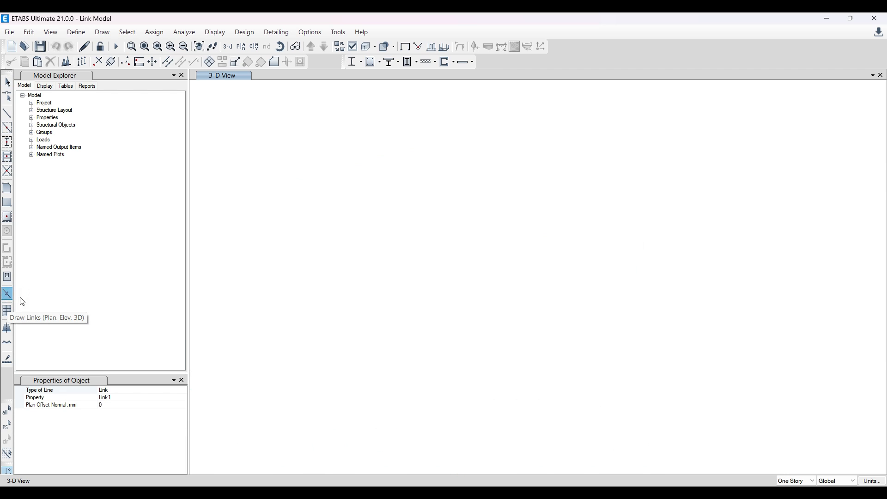
pyautogui.scroll(5, 467, 317)
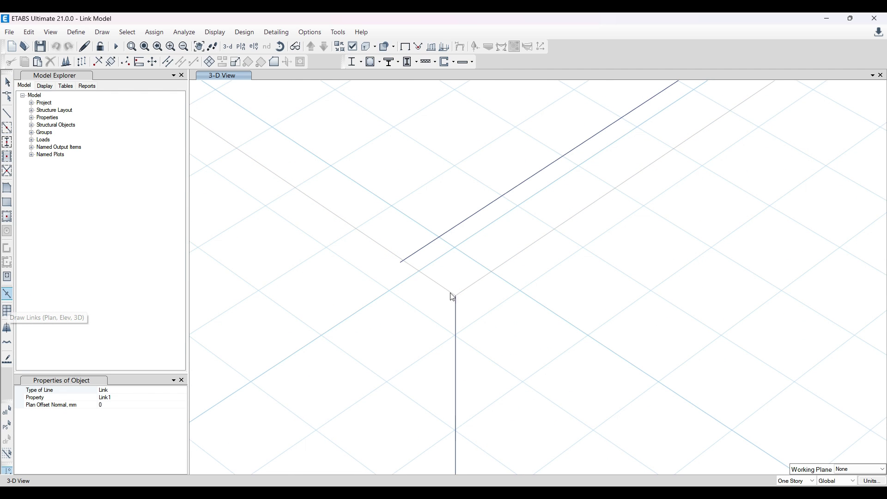
pyautogui.click(456, 297)
pyautogui.click(401, 262)
pyautogui.press('Escape')
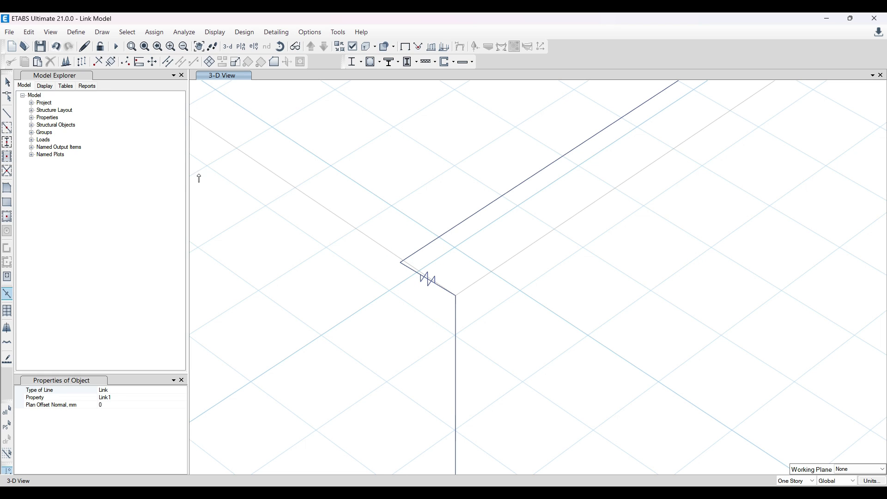
# Step: Turn on snapping to joints in the Snap Options
pyautogui.click(5, 81)
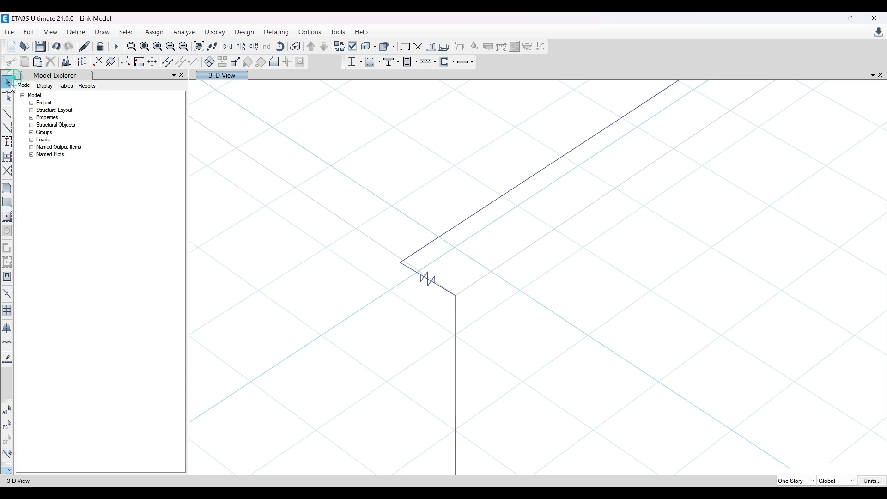
pyautogui.rightClick(309, 209)
pyautogui.click(351, 322)
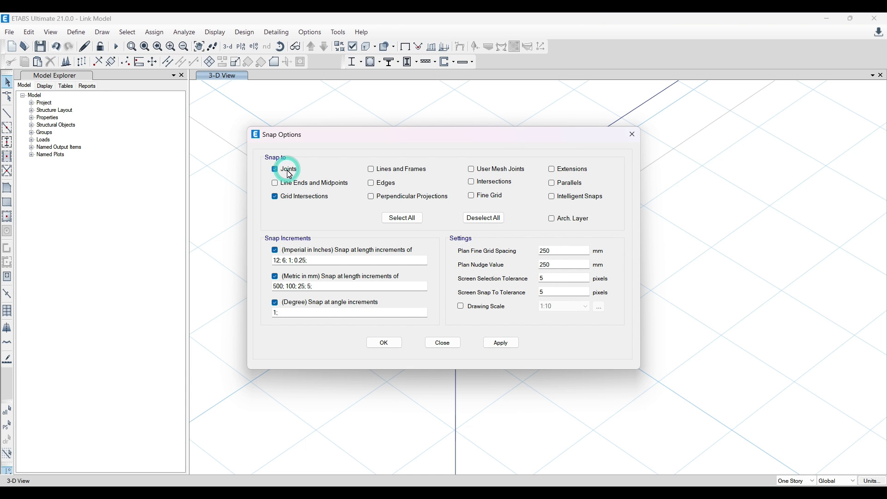
pyautogui.click(505, 346)
pyautogui.click(384, 344)
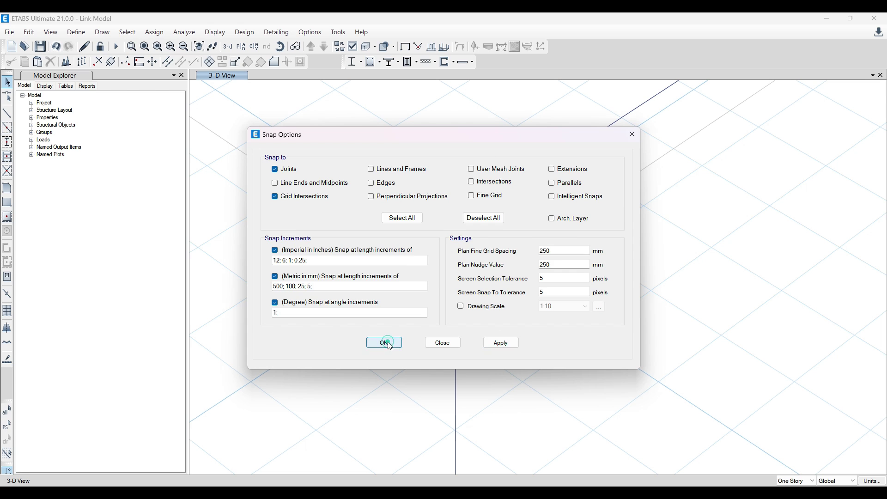
# Step: Draw the second link from grid point B 1 to the offset beam end
pyautogui.scroll(-3, 397, 337)
pyautogui.scroll(5, 481, 345)
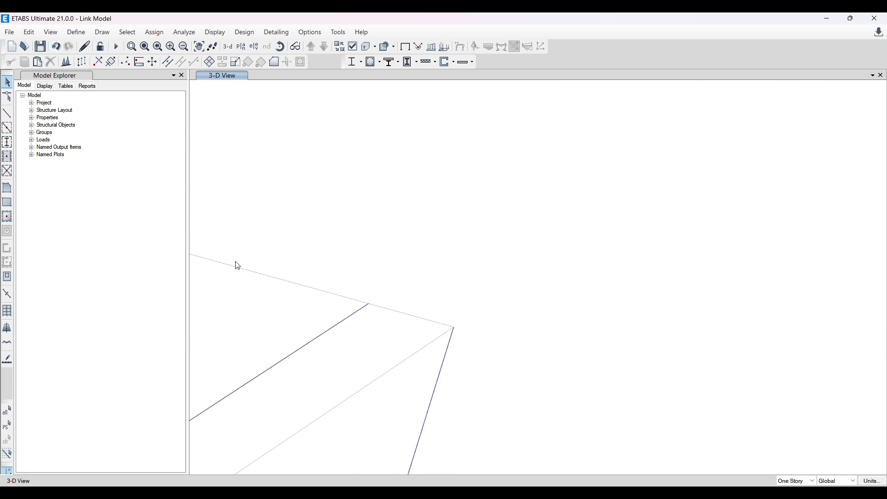
pyautogui.click(7, 294)
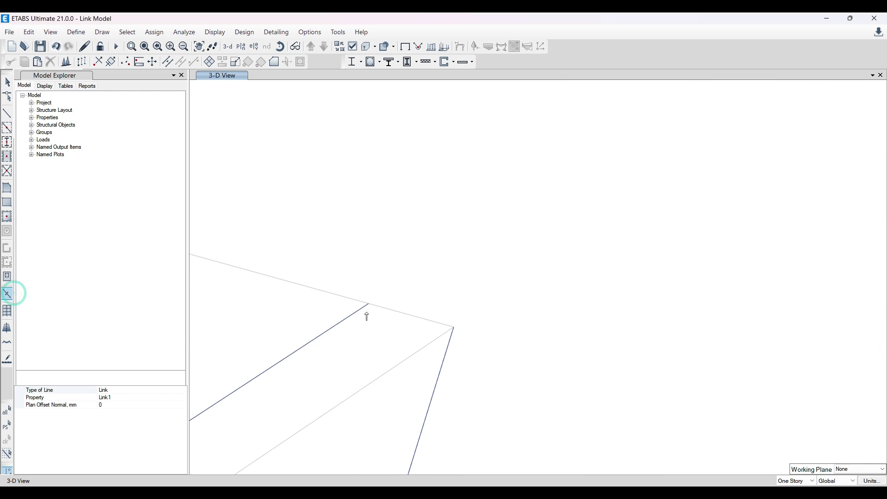
pyautogui.click(454, 327)
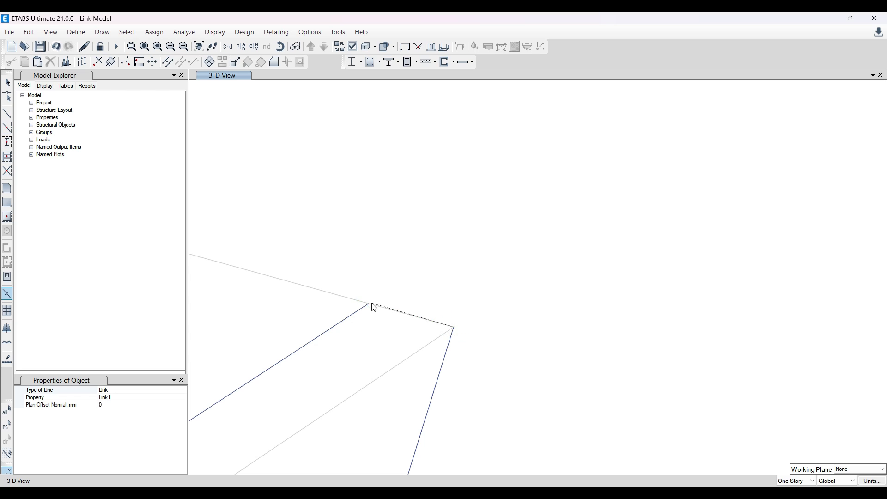
pyautogui.click(369, 304)
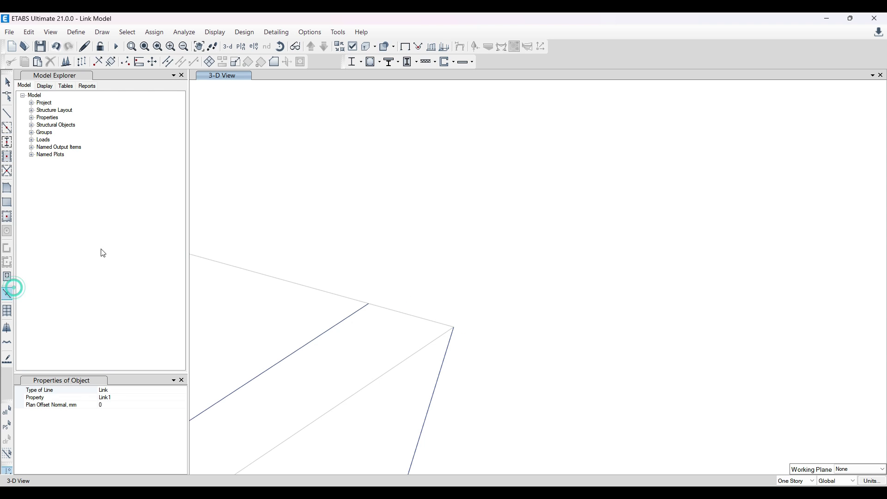
pyautogui.click(454, 327)
pyautogui.click(369, 304)
pyautogui.scroll(-5, 572, 301)
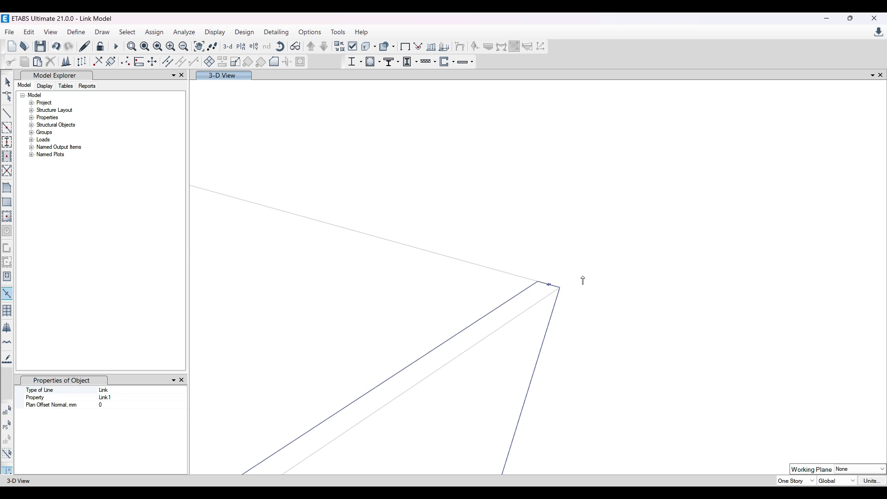
pyautogui.scroll(-5, 583, 280)
# Step: Run the analysis of the link model, then switch to the Chrome window
pyautogui.click(7, 82)
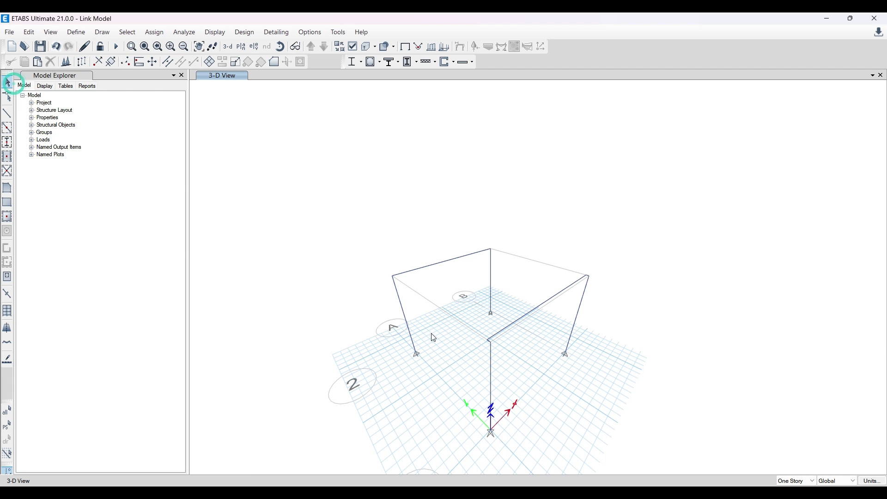
pyautogui.scroll(5, 513, 339)
pyautogui.scroll(-5, 421, 315)
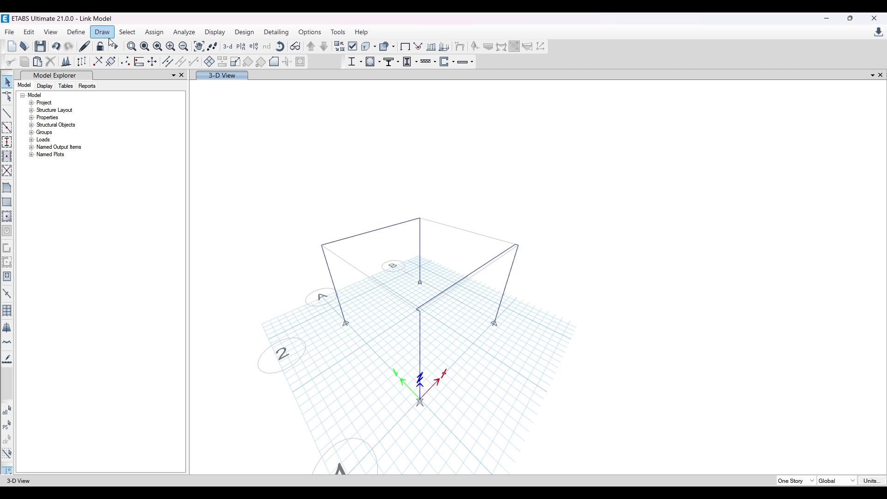
pyautogui.click(120, 47)
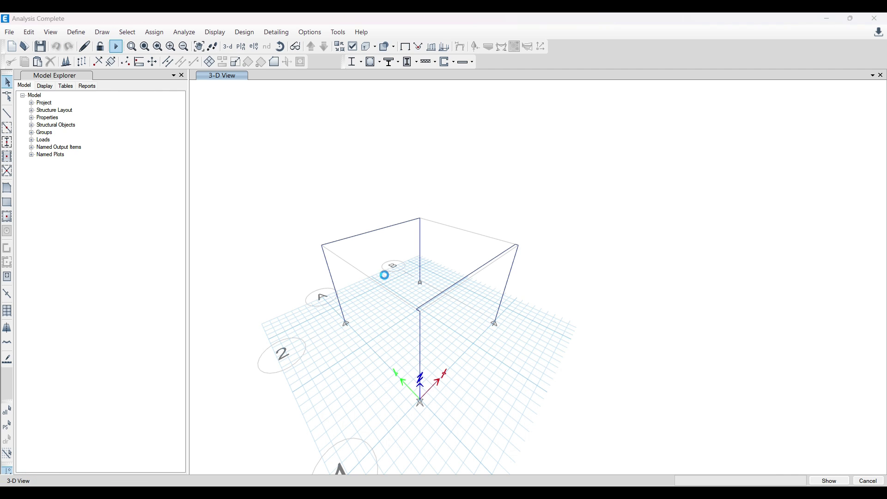
pyautogui.hotkey('alt', 'Tab')
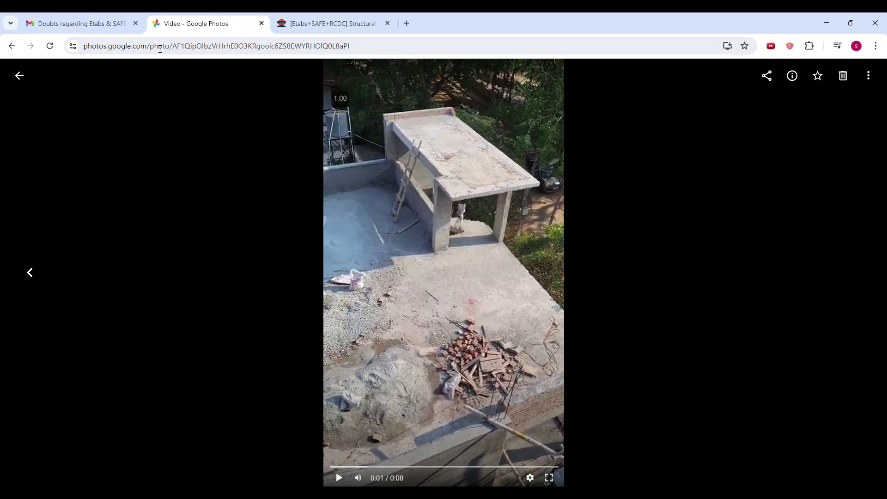
# Step: Browse the Etabs course lesson list, including the Etabs V.21+ RCDC lesson folder
pyautogui.click(307, 24)
pyautogui.scroll(5, 293, 287)
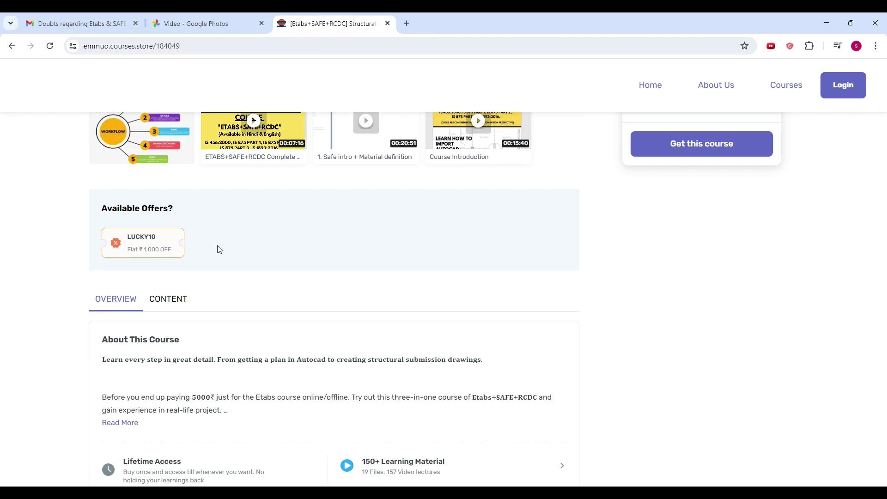
pyautogui.scroll(1, 219, 245)
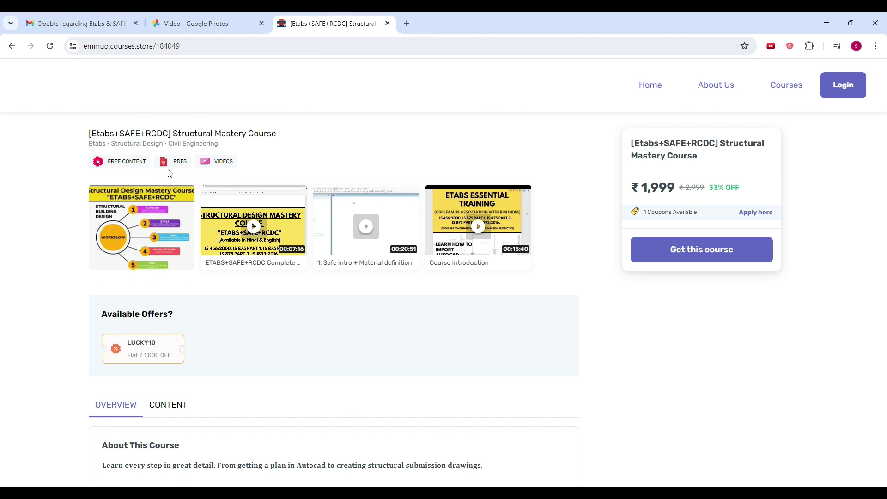
pyautogui.scroll(-10, 178, 293)
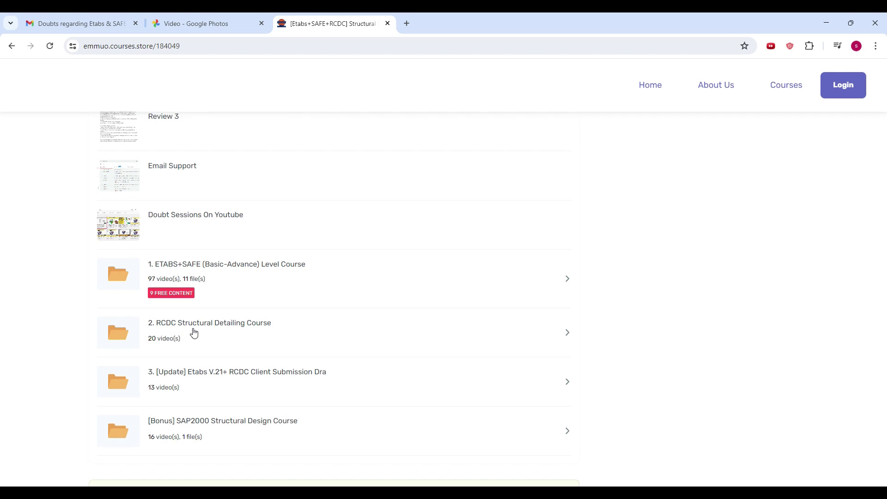
pyautogui.click(184, 387)
pyautogui.scroll(-3, 203, 324)
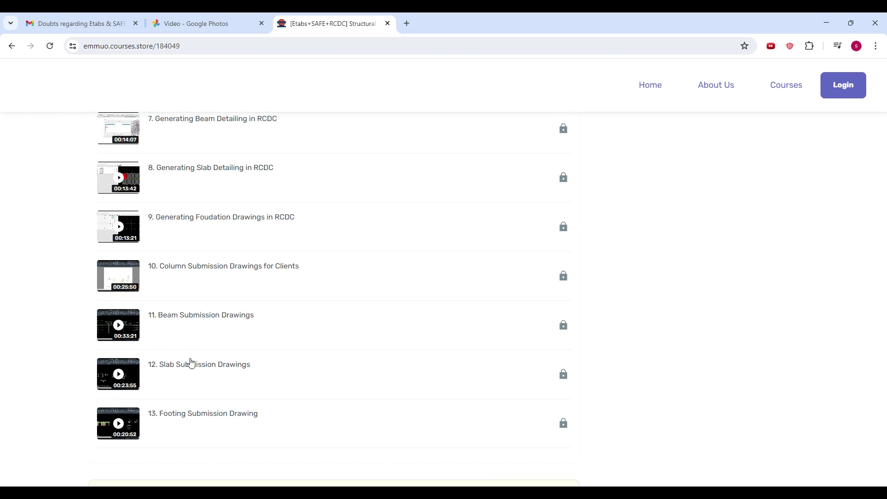
pyautogui.scroll(10, 125, 369)
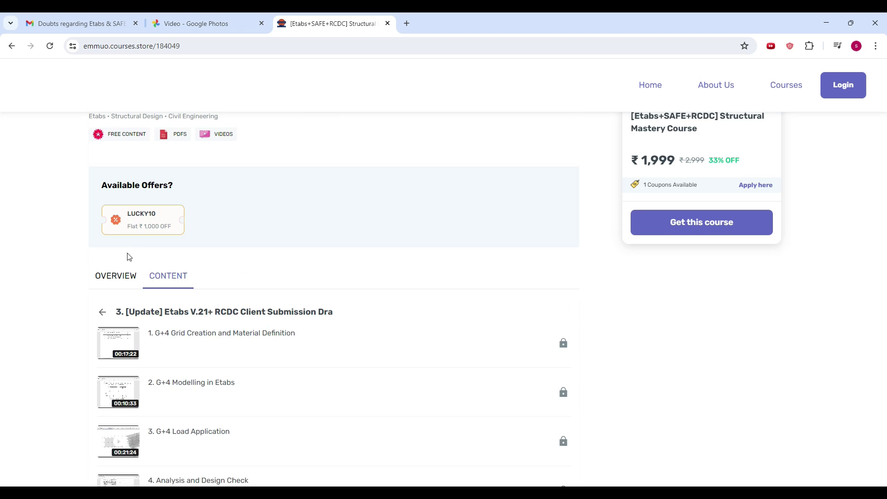
pyautogui.click(102, 313)
# Step: Read the full About this Course description, then return to ETABS
pyautogui.click(121, 276)
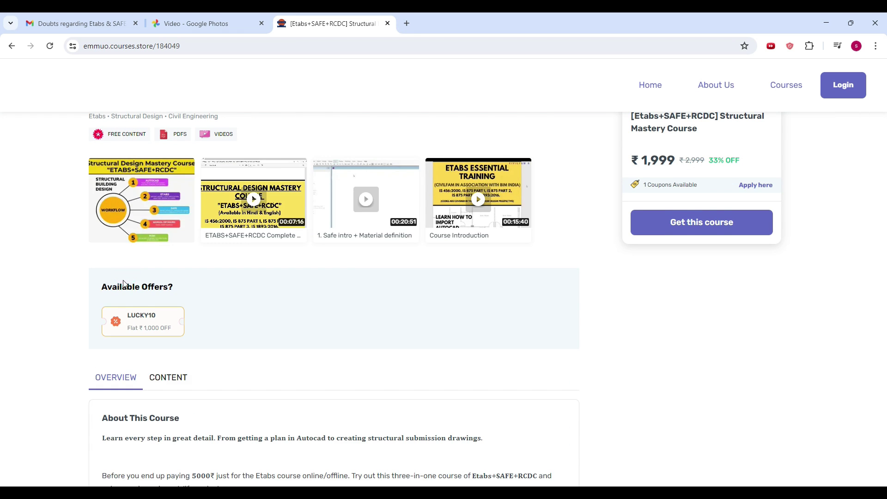
pyautogui.scroll(-5, 166, 277)
pyautogui.click(181, 194)
pyautogui.click(180, 191)
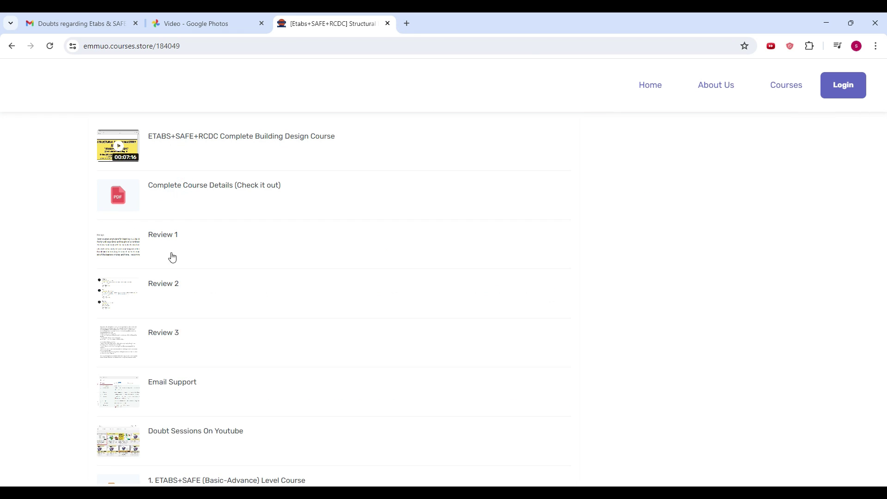
pyautogui.scroll(-2, 364, 280)
pyautogui.scroll(3, 324, 241)
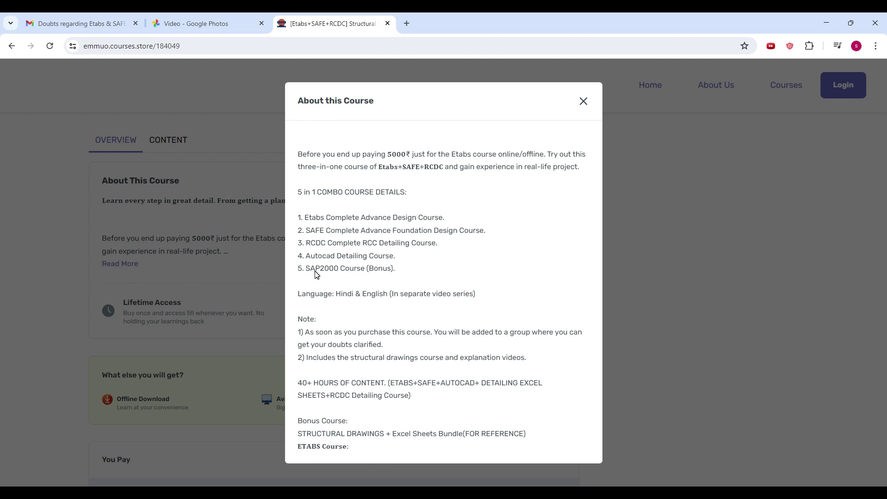
pyautogui.scroll(-5, 317, 274)
pyautogui.scroll(2, 321, 228)
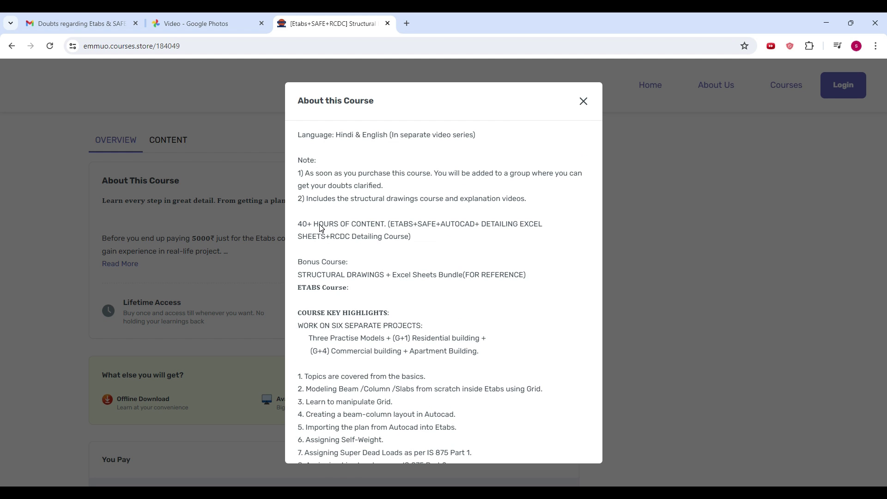
pyautogui.scroll(-3, 319, 233)
pyautogui.click(209, 296)
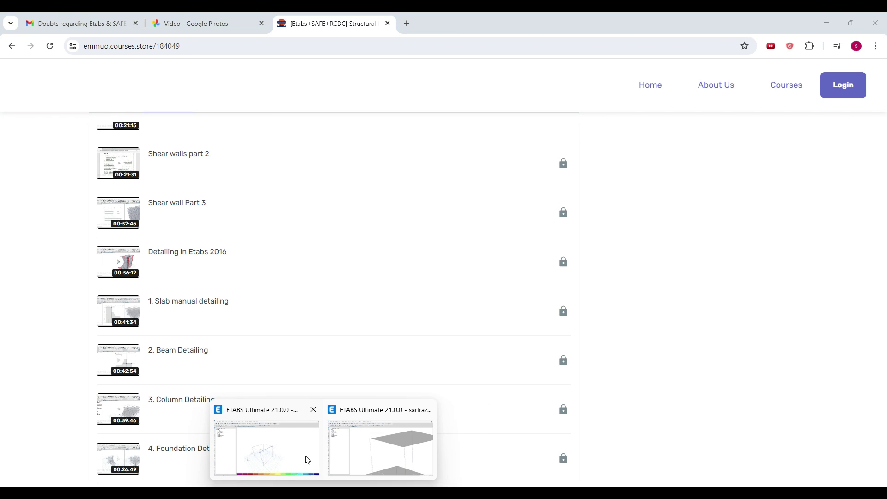
pyautogui.click(305, 458)
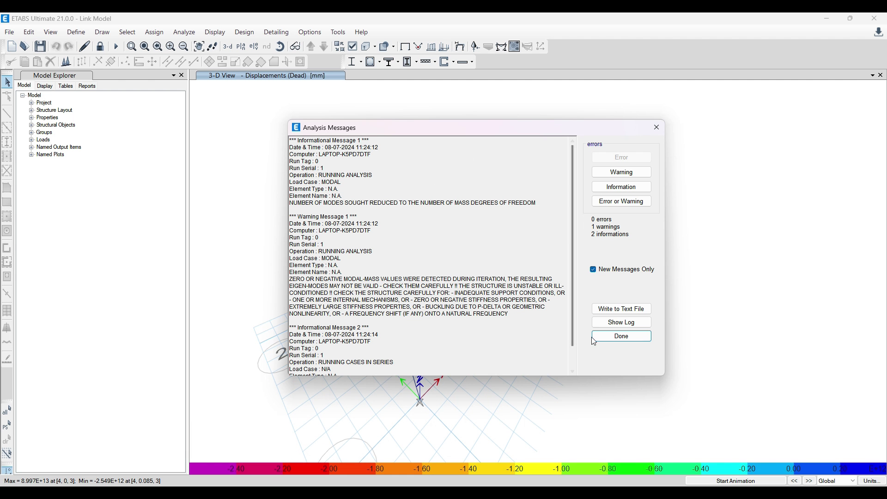
# Step: Display the Moment 3-3 frame diagram for the 1.5 (DL+LL) combination
pyautogui.click(621, 336)
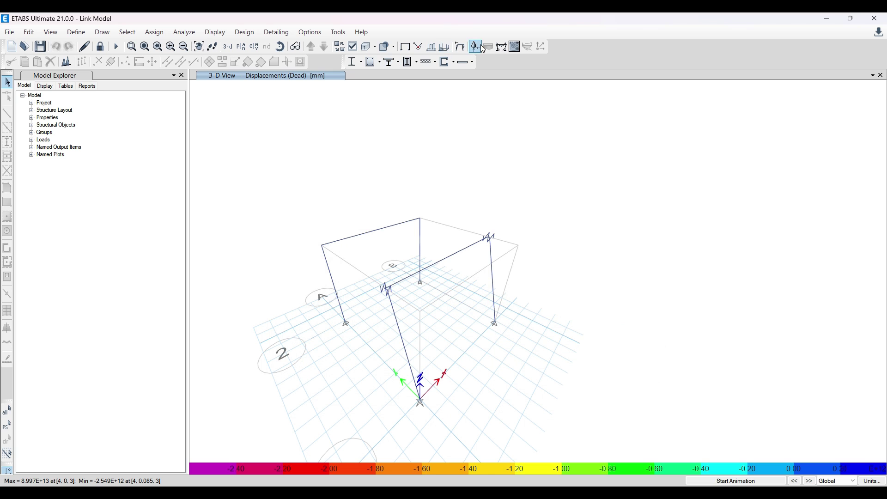
pyautogui.click(461, 46)
pyautogui.click(554, 60)
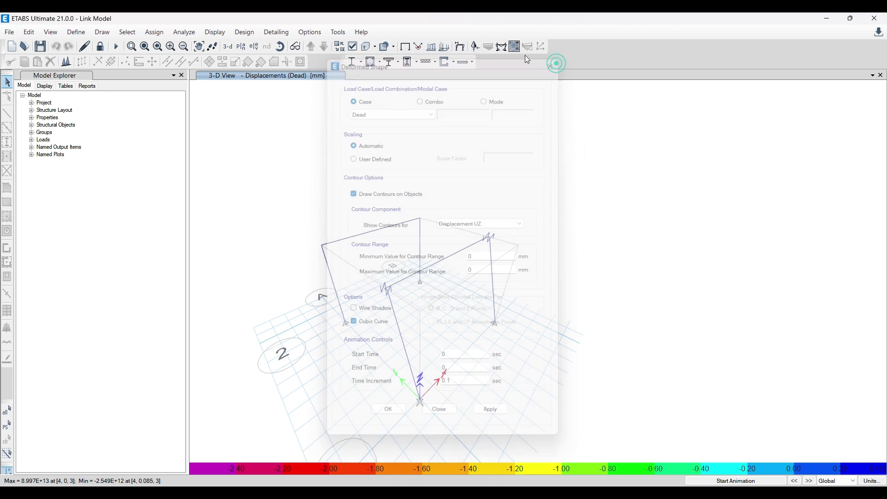
pyautogui.click(501, 46)
pyautogui.click(223, 356)
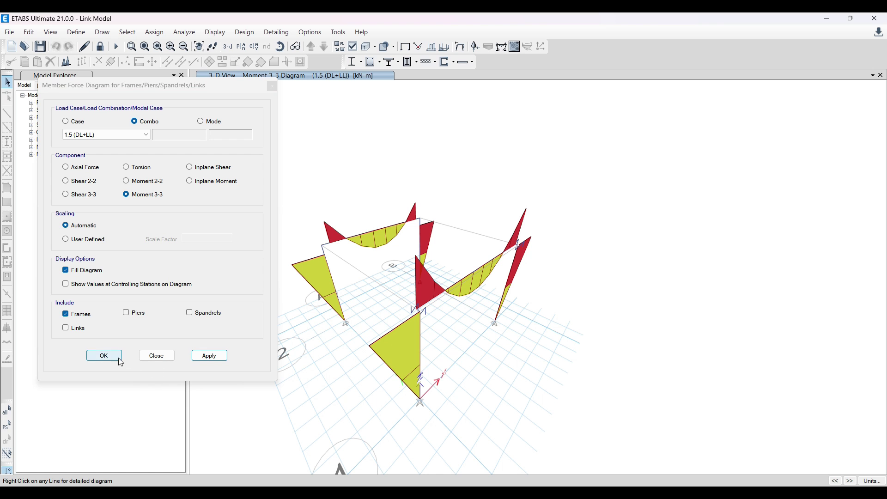
pyautogui.click(104, 356)
# Step: Rotate and zoom the model, then open beam B1's detailed diagram
pyautogui.moveTo(571, 429)
pyautogui.mouseDown()
pyautogui.moveTo(501, 394)
pyautogui.moveTo(418, 418)
pyautogui.moveTo(296, 383)
pyautogui.moveTo(560, 424)
pyautogui.mouseUp()
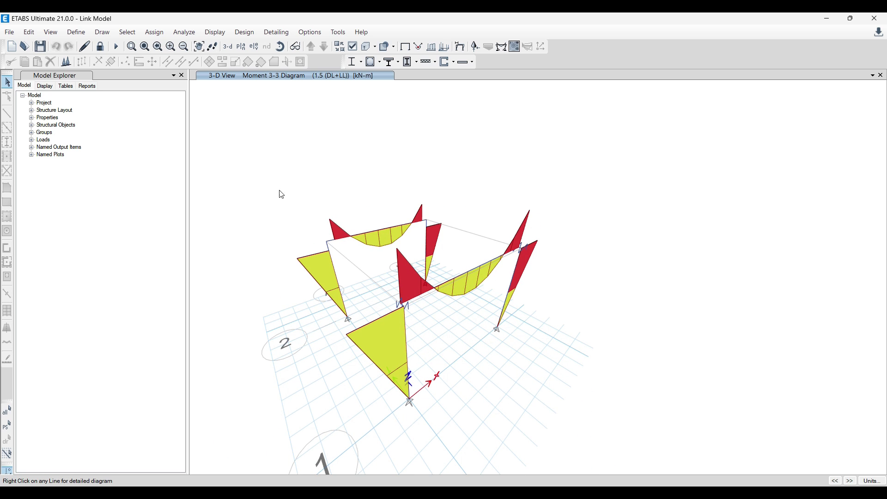
pyautogui.scroll(2, 349, 250)
pyautogui.scroll(2, 314, 255)
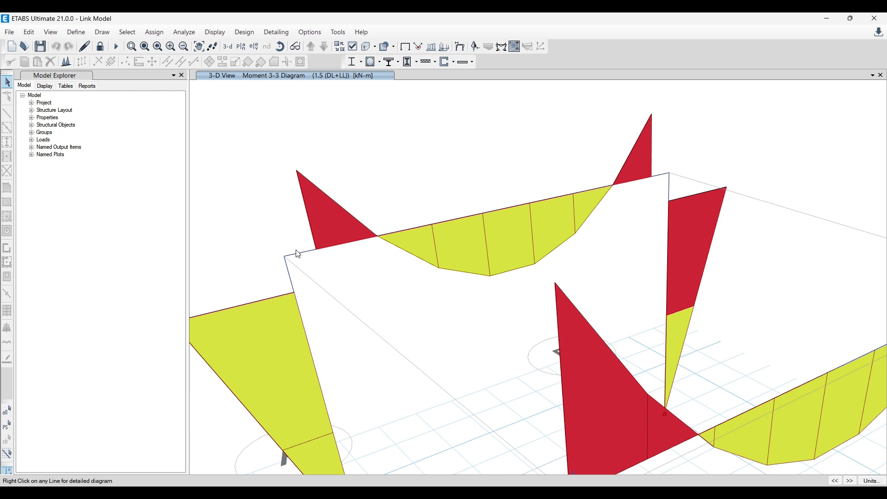
pyautogui.rightClick(337, 243)
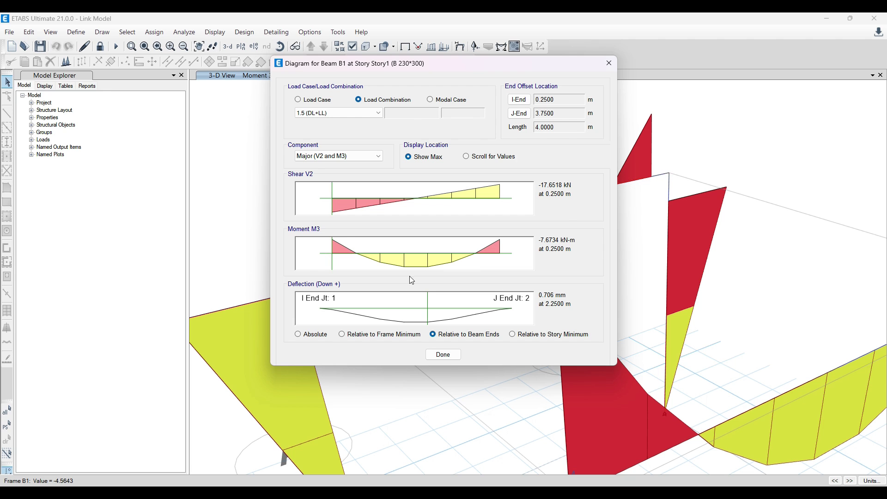
# Step: View beam B2's detailed diagram, showing -12.4631 kN-m moment and 0.725 mm deflection
pyautogui.click(602, 67)
pyautogui.scroll(-2, 563, 342)
pyautogui.rightClick(663, 373)
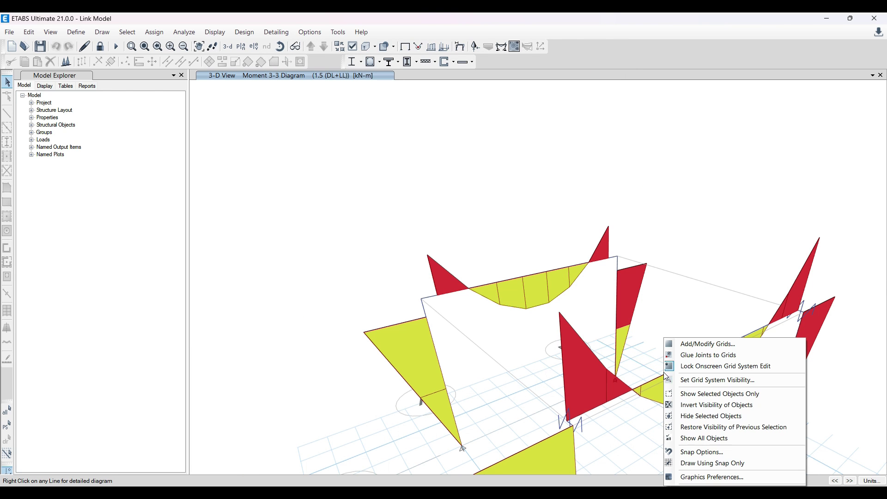
pyautogui.click(653, 384)
pyautogui.rightClick(651, 380)
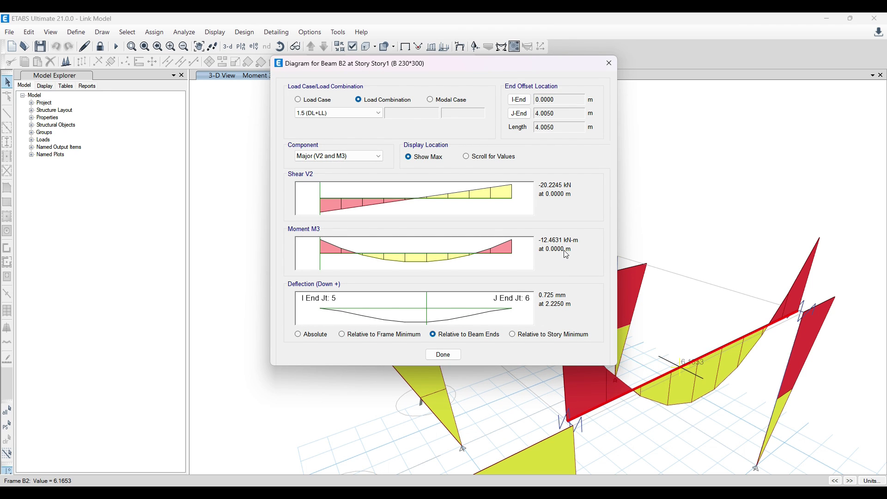
pyautogui.click(610, 63)
# Step: Recheck the detailed diagrams of beams B1 and B2, then pan to column C3's base
pyautogui.rightClick(524, 273)
pyautogui.press('Escape')
pyautogui.rightClick(515, 276)
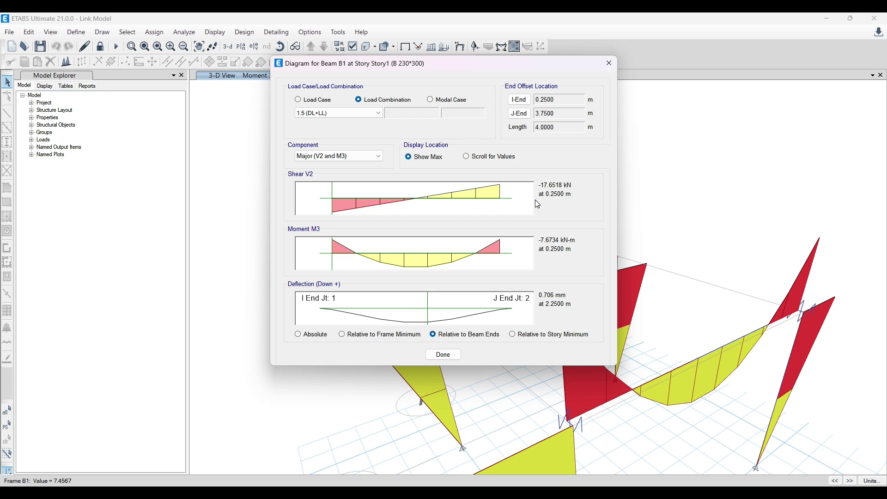
pyautogui.click(613, 68)
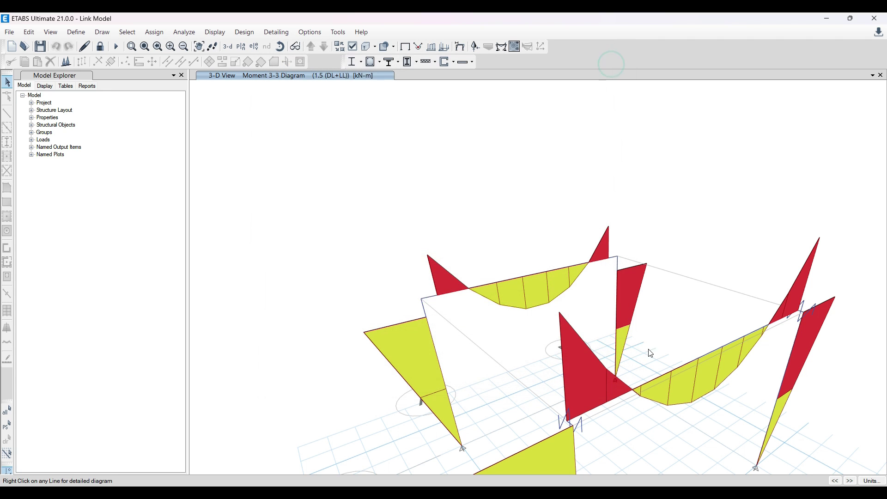
pyautogui.rightClick(665, 373)
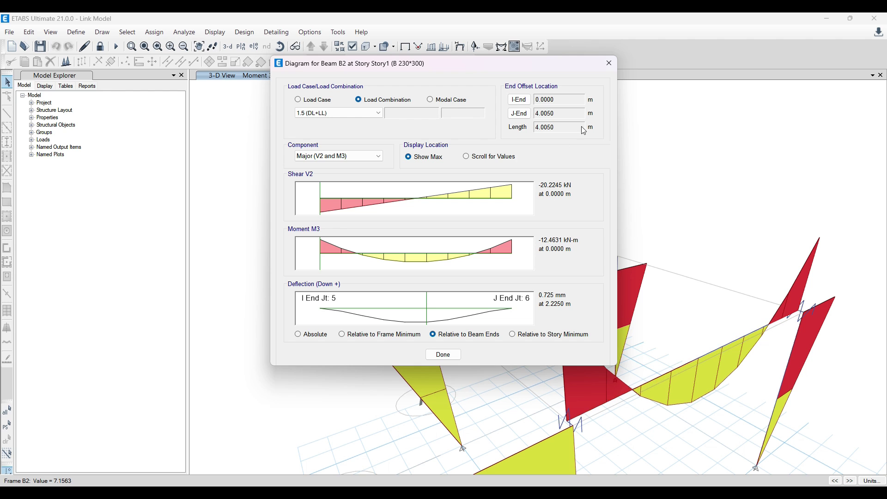
pyautogui.click(610, 66)
pyautogui.moveTo(512, 357); pyautogui.dragTo(440, 272, button='middle')
pyautogui.scroll(3, 485, 354)
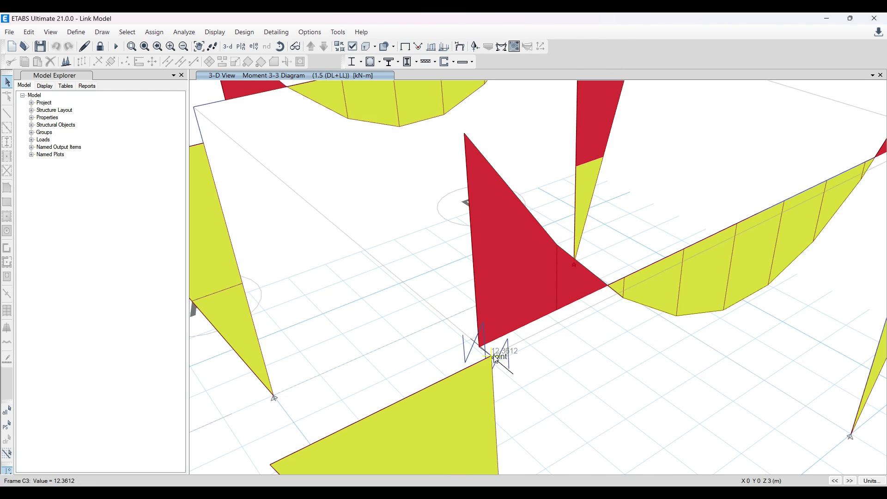
# Step: Play the rooftop site video in Google Photos, switching back and forth with the ETABS link model
pyautogui.click(365, 494)
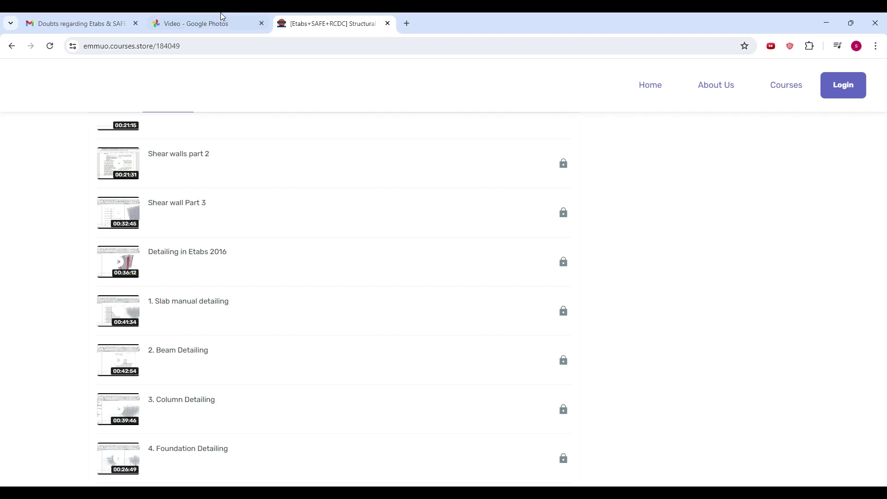
pyautogui.click(189, 23)
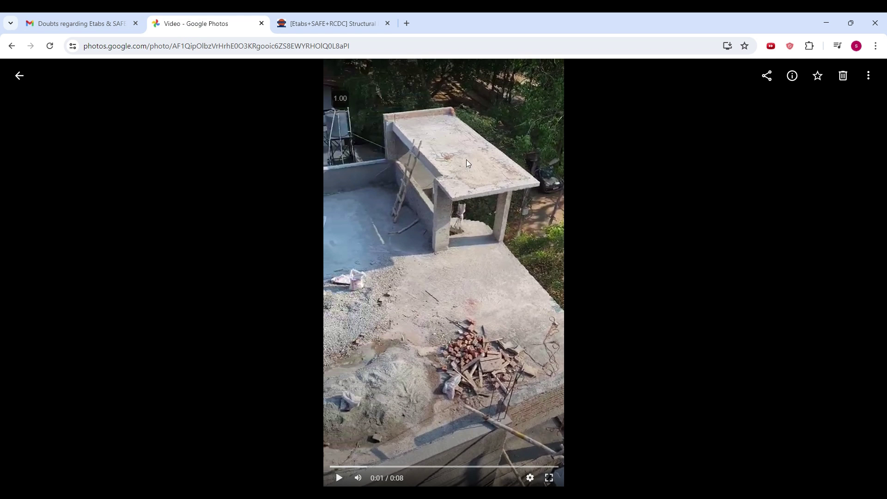
pyautogui.moveTo(323, 493)
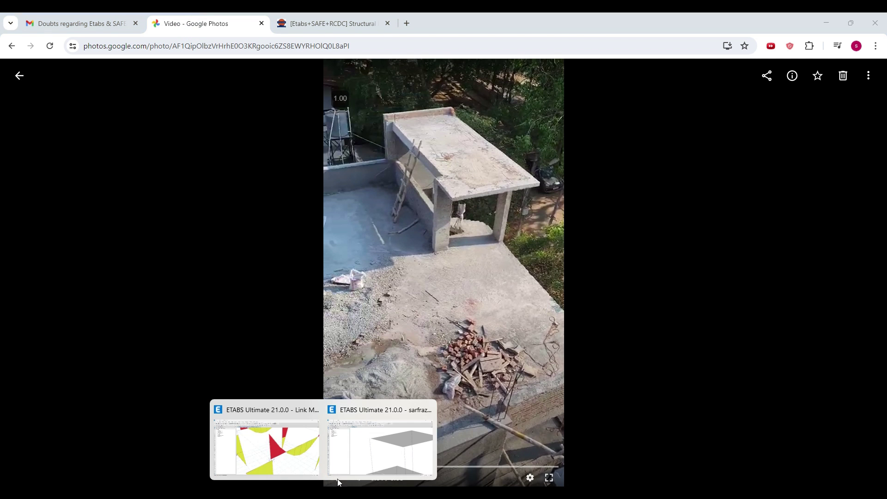
pyautogui.click(430, 410)
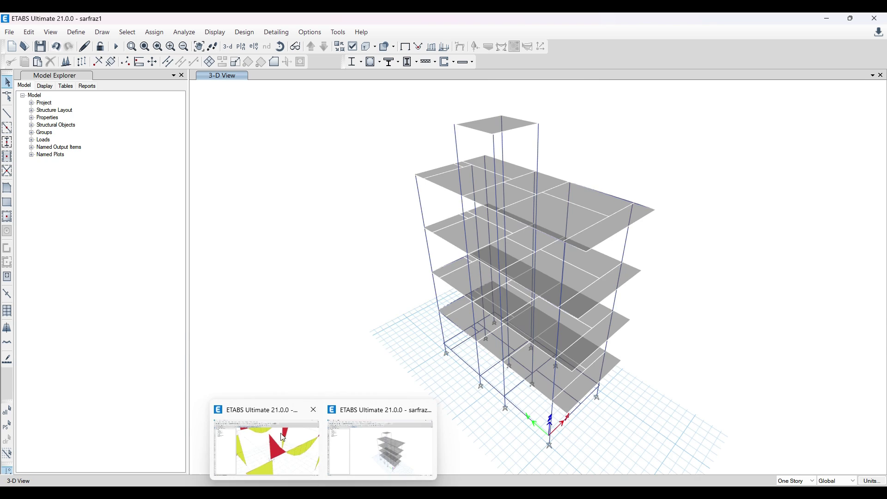
pyautogui.click(279, 433)
pyautogui.scroll(-3, 456, 332)
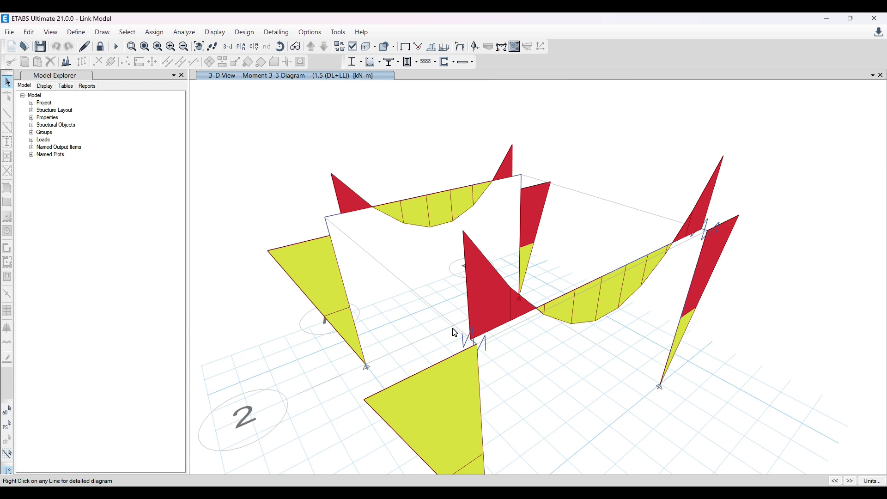
pyautogui.click(301, 490)
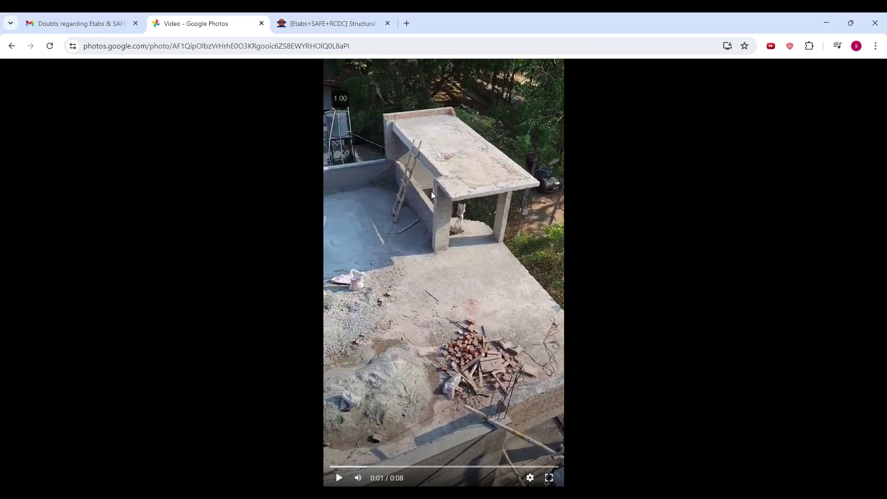
pyautogui.moveTo(308, 477)
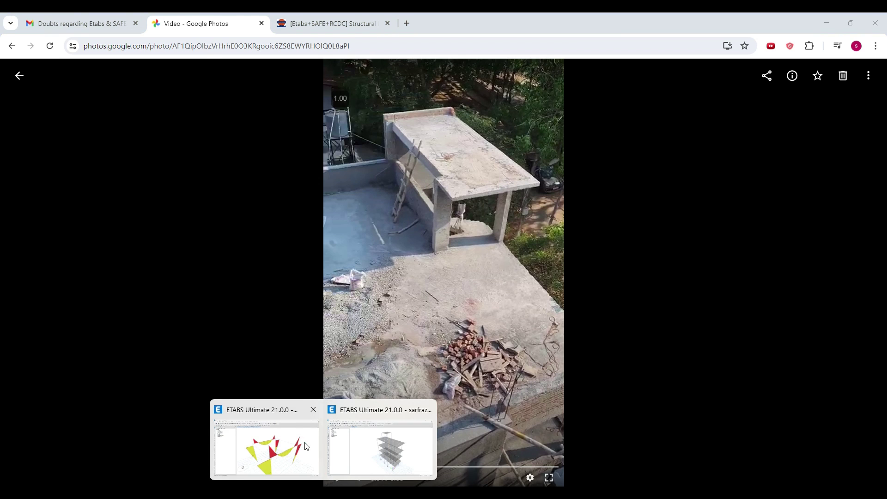
pyautogui.click(278, 444)
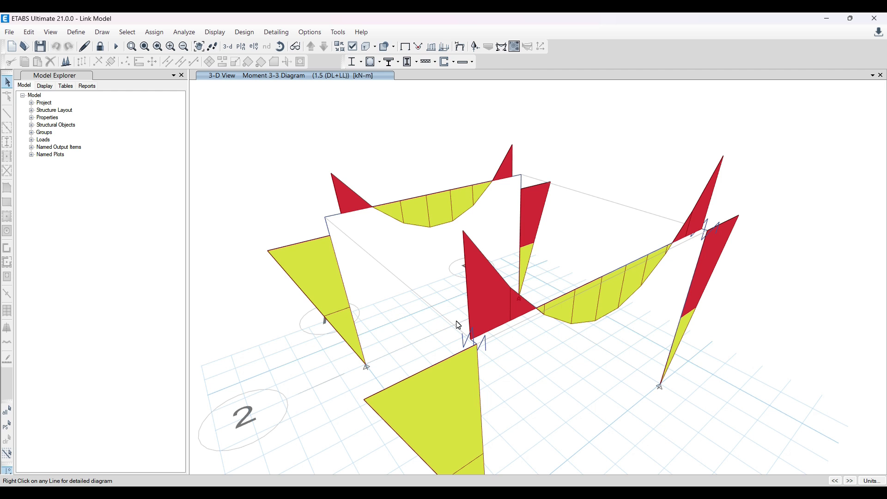
# Step: Recheck beam B2's detailed diagram, then bring up sarfraz1's 3-D view zoomed on the top storey
pyautogui.rightClick(506, 327)
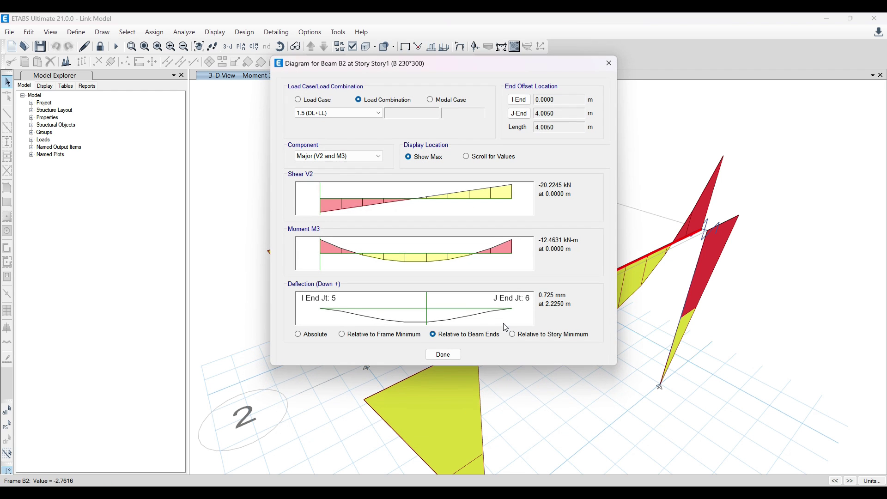
pyautogui.click(609, 63)
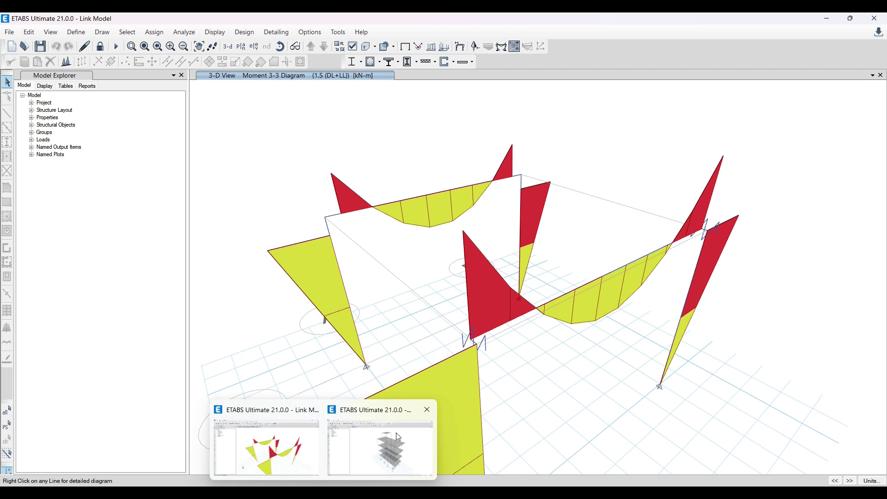
pyautogui.click(397, 433)
pyautogui.scroll(5, 460, 86)
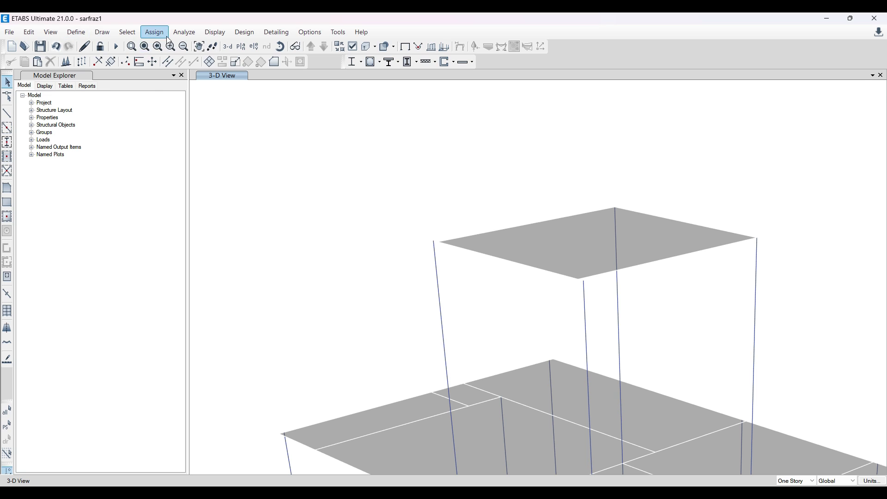
# Step: Run the analysis on the sarfraz1 model and centre the upper storeys in view
pyautogui.click(117, 46)
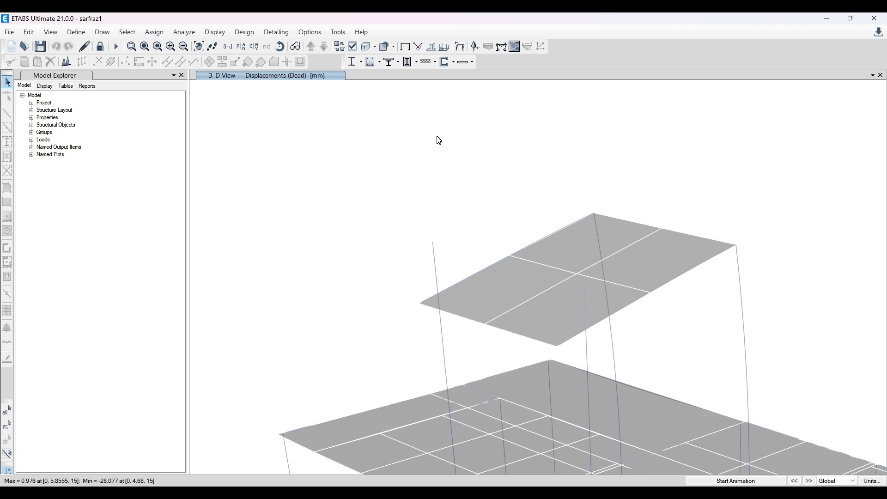
pyautogui.moveTo(443, 151); pyautogui.dragTo(442, 213, button='middle')
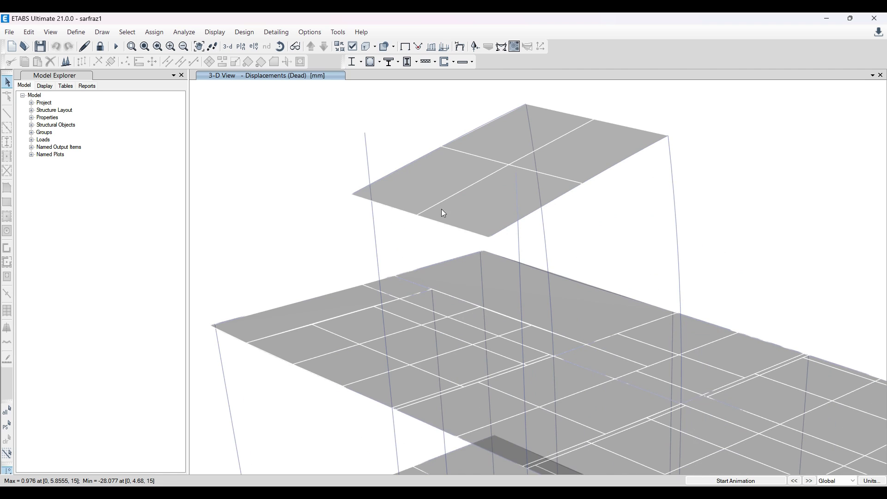
pyautogui.scroll(1, 451, 286)
pyautogui.scroll(-3, 546, 275)
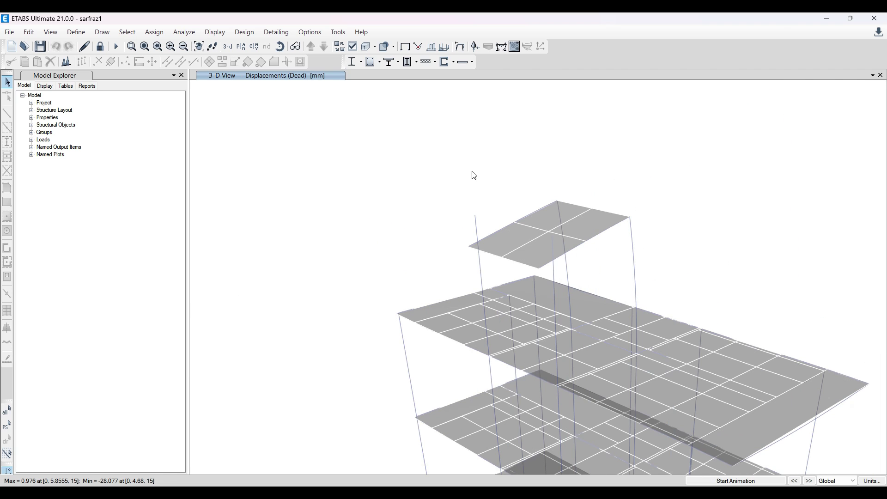
# Step: Show the DL+LL Moment 3-3 diagram, with frame B11 reading -33.6222 kN-m
pyautogui.click(510, 48)
pyautogui.click(352, 410)
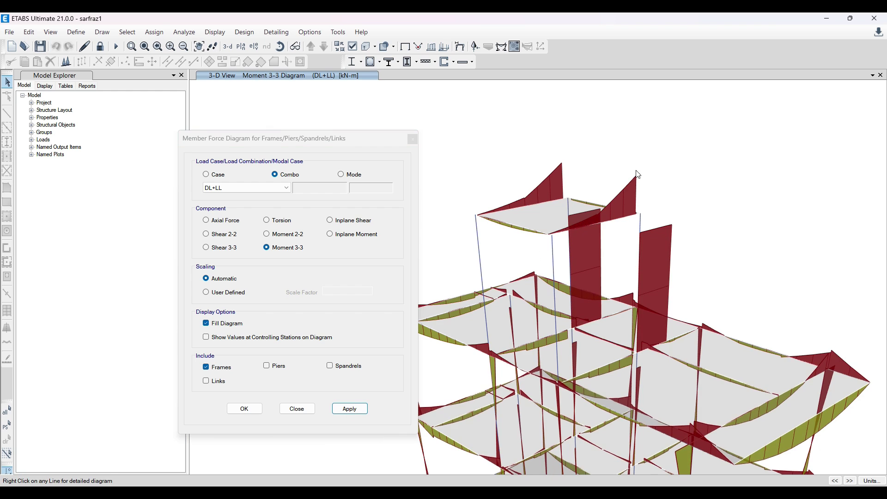
pyautogui.scroll(2, 547, 245)
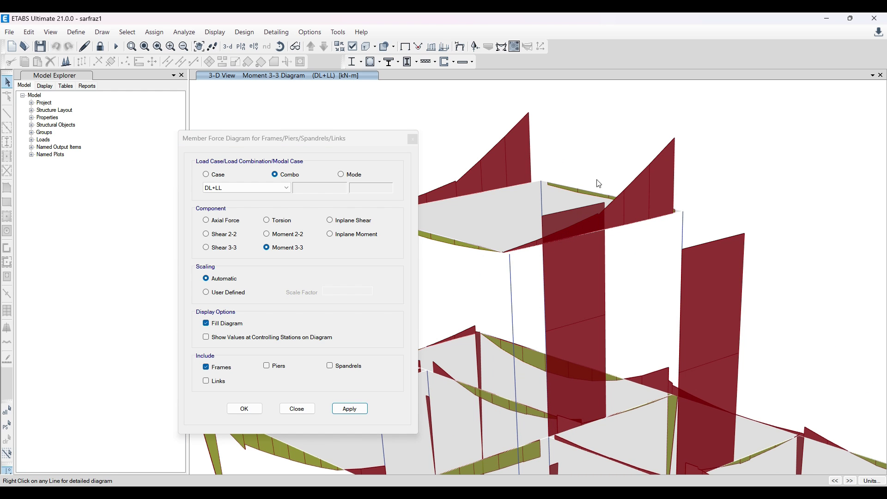
pyautogui.scroll(-2, 497, 238)
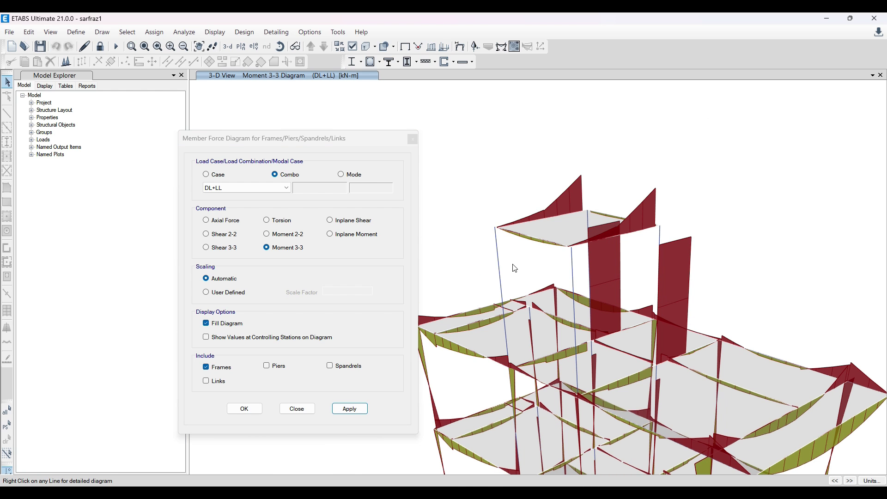
pyautogui.scroll(2, 520, 224)
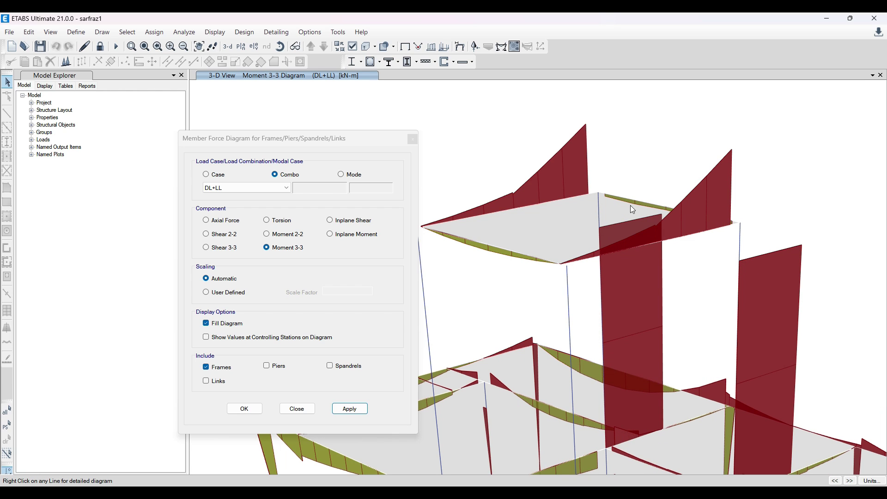
pyautogui.click(413, 138)
# Step: Unlock the model, accepting deletion of analysis results, and bring up the link property definitions
pyautogui.click(100, 47)
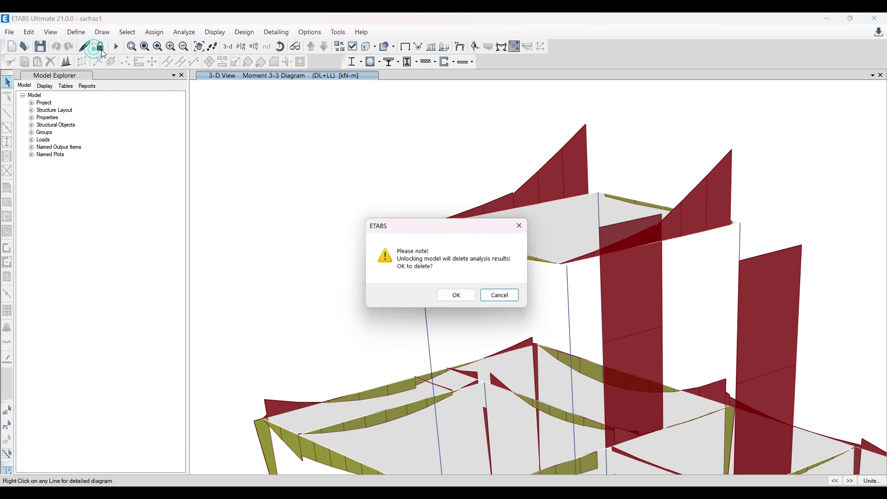
pyautogui.click(463, 295)
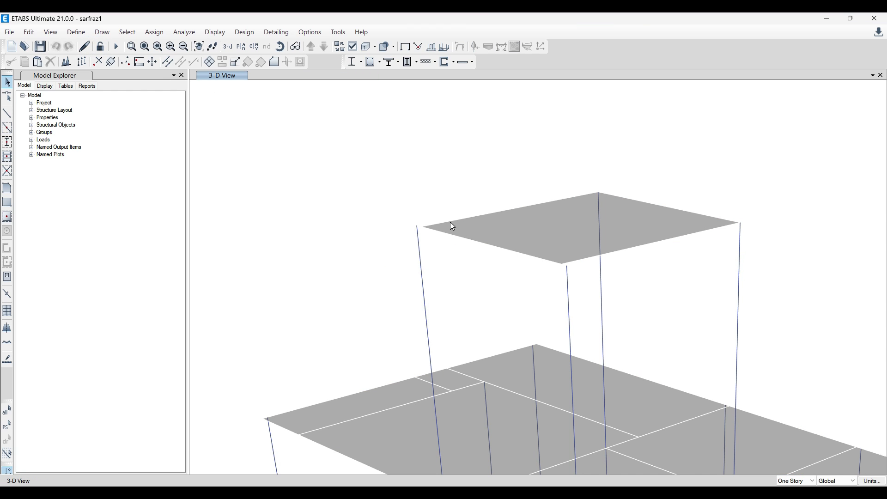
pyautogui.click(154, 32)
pyautogui.moveTo(135, 35)
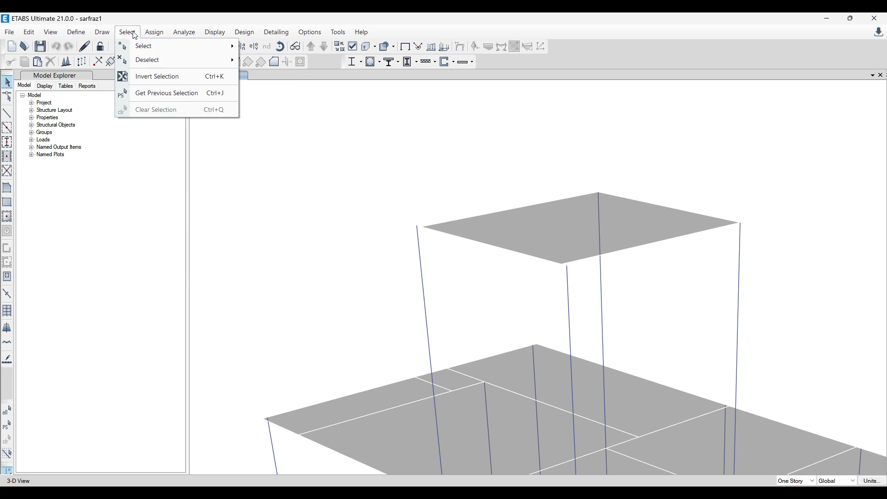
pyautogui.moveTo(168, 88)
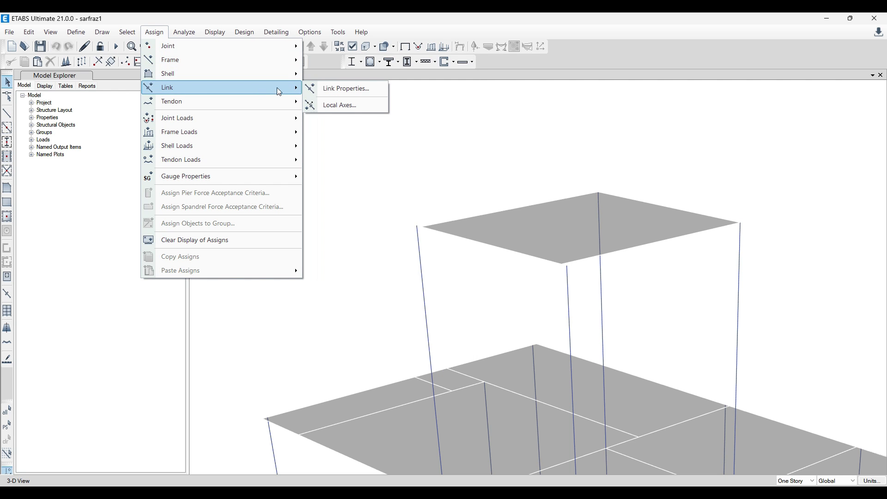
pyautogui.click(332, 90)
pyautogui.click(464, 348)
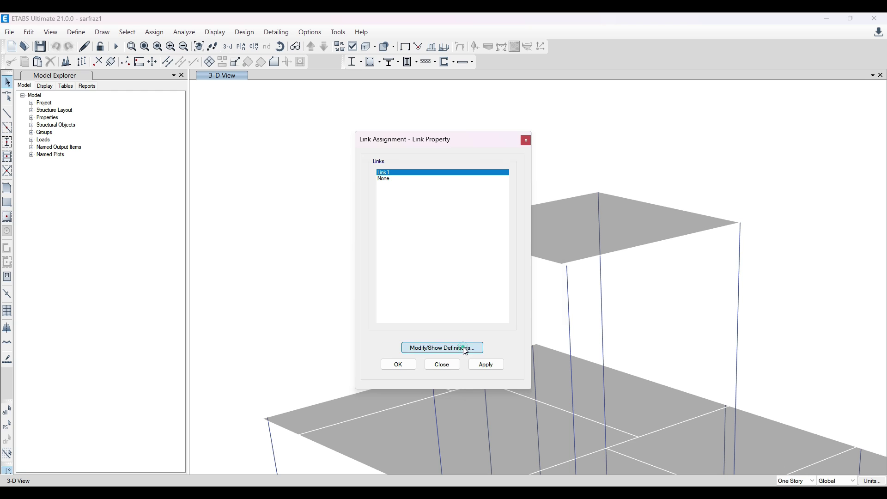
# Step: Rename link property Link1 to Linkrigid and fix it in all six directions
pyautogui.click(503, 240)
pyautogui.click(400, 330)
pyautogui.click(378, 99)
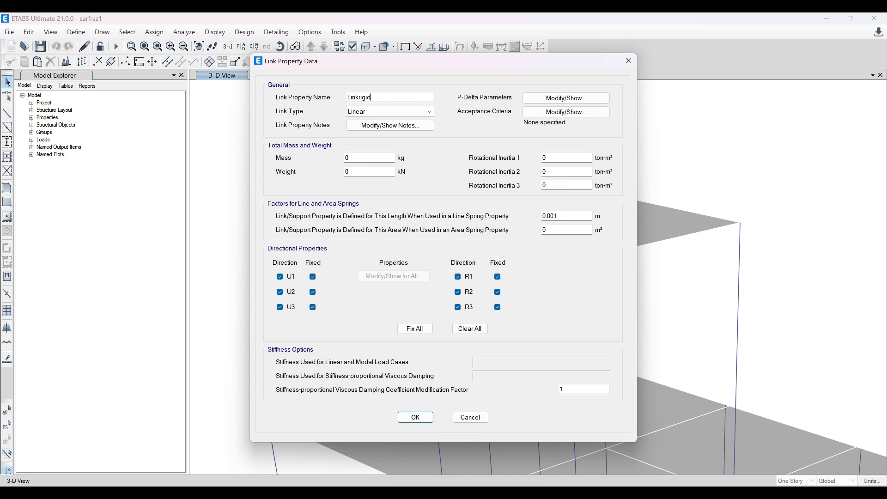
pyautogui.click(416, 417)
pyautogui.click(503, 286)
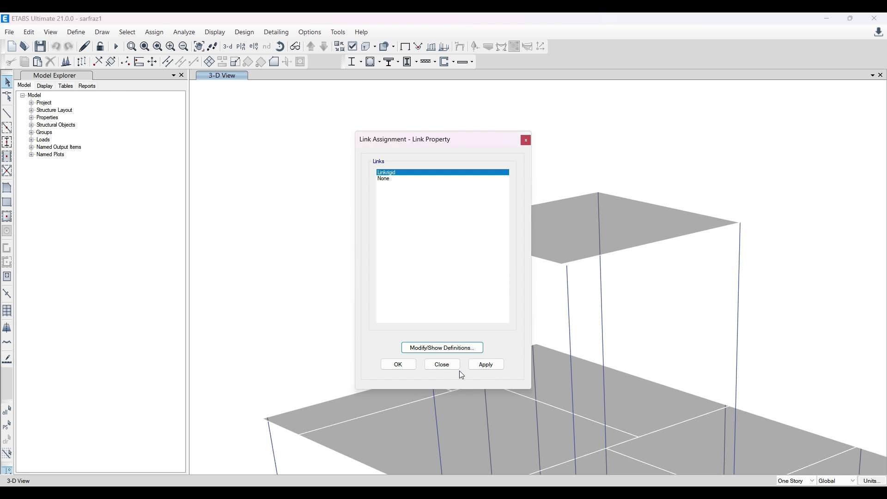
# Step: Close the link assignment window after dismissing the no-selected-objects message
pyautogui.click(484, 366)
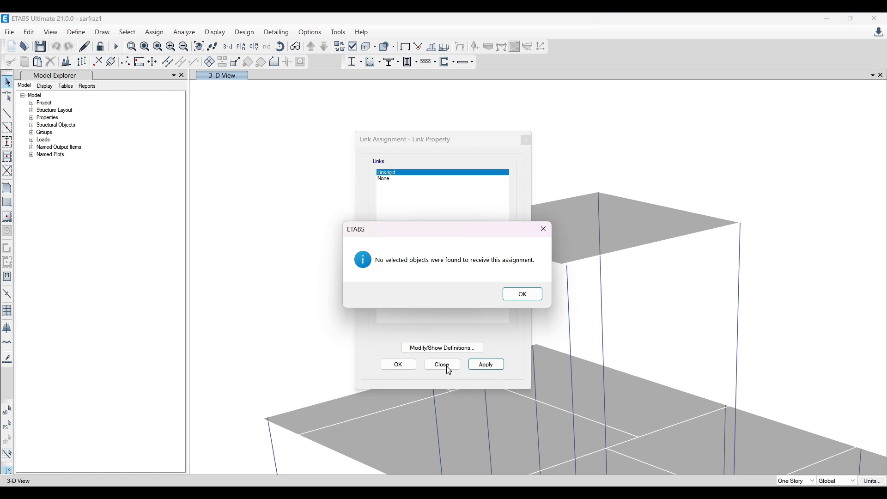
pyautogui.click(514, 293)
pyautogui.click(398, 364)
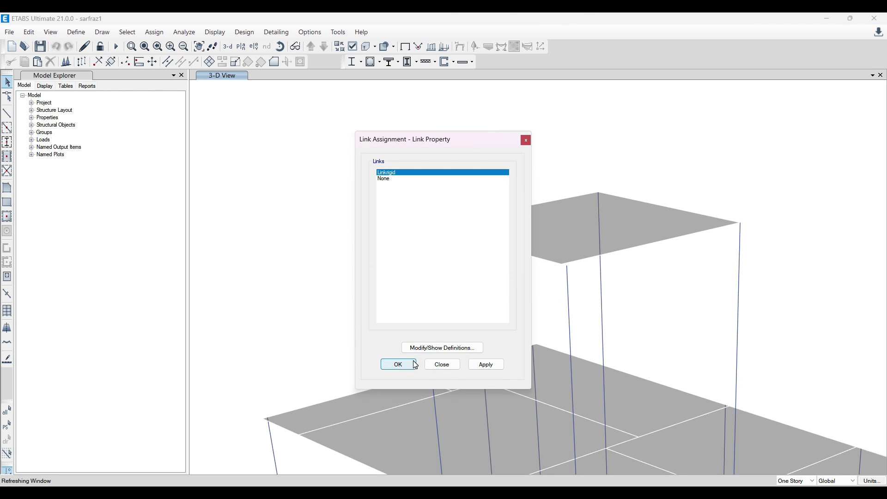
pyautogui.click(430, 366)
pyautogui.click(345, 272)
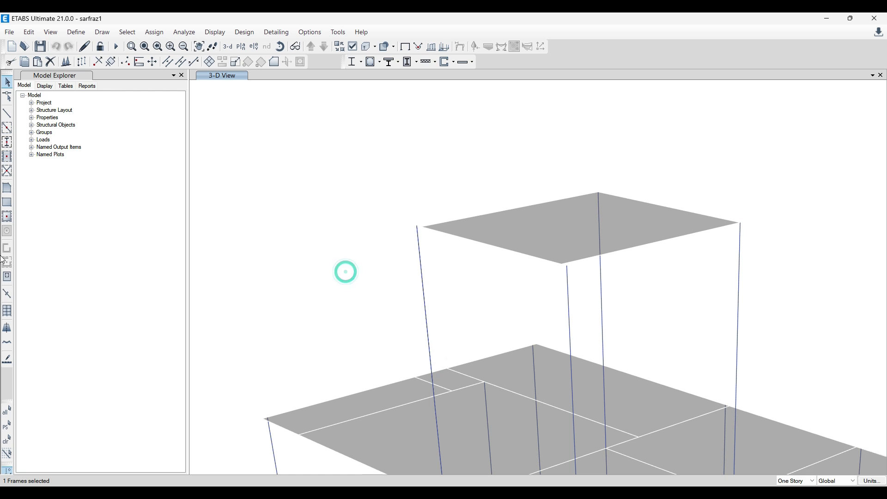
pyautogui.click(8, 300)
# Step: Set the link drawing property to Linkrigid
pyautogui.click(127, 397)
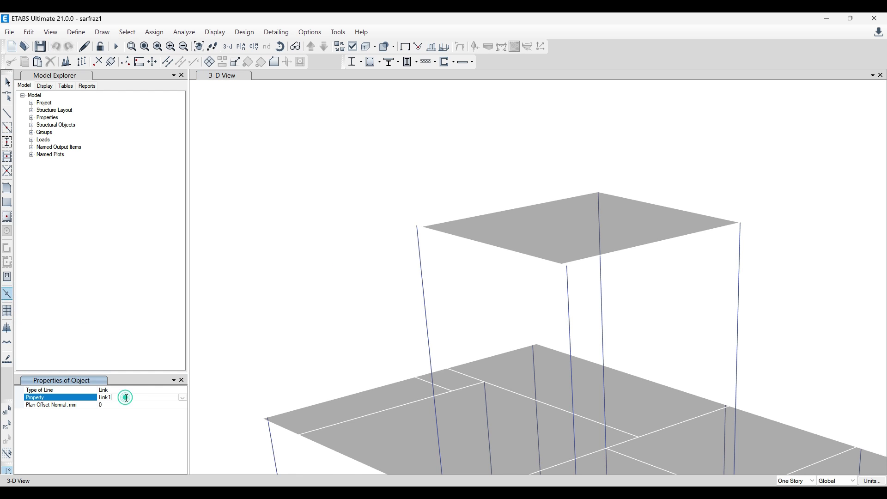
pyautogui.click(182, 398)
pyautogui.click(134, 406)
pyautogui.scroll(3, 439, 236)
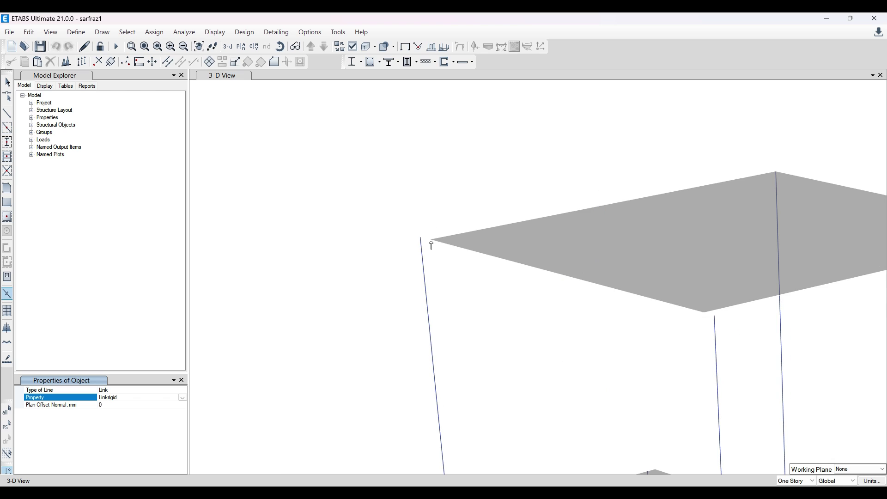
pyautogui.click(431, 240)
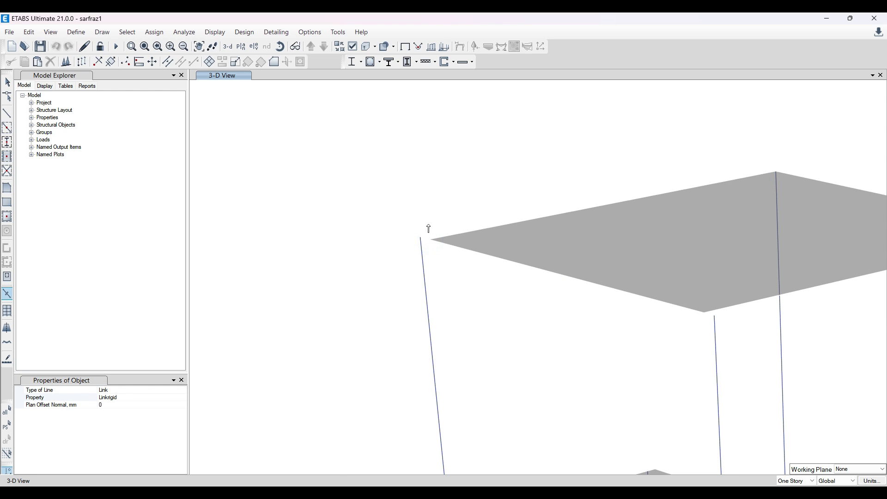
pyautogui.scroll(3, 428, 229)
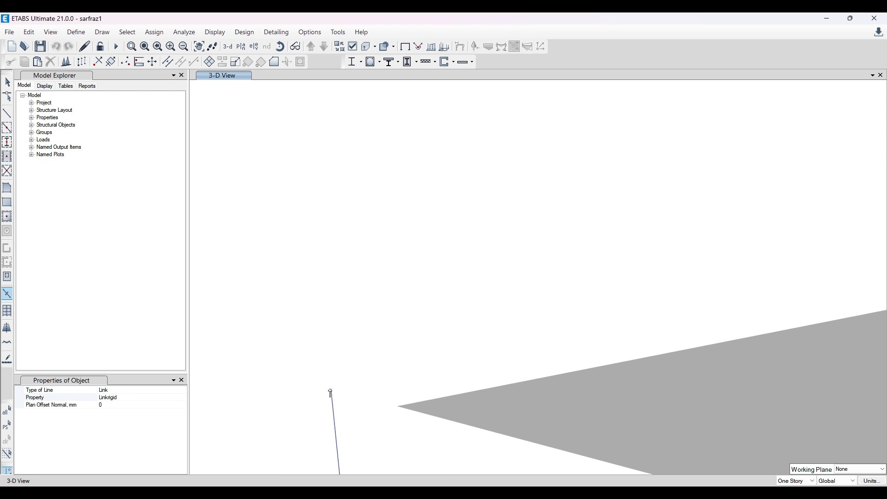
# Step: Draw two Linkrigid links from offset column tops to the top slab corners, then run the analysis
pyautogui.click(331, 391)
pyautogui.click(397, 408)
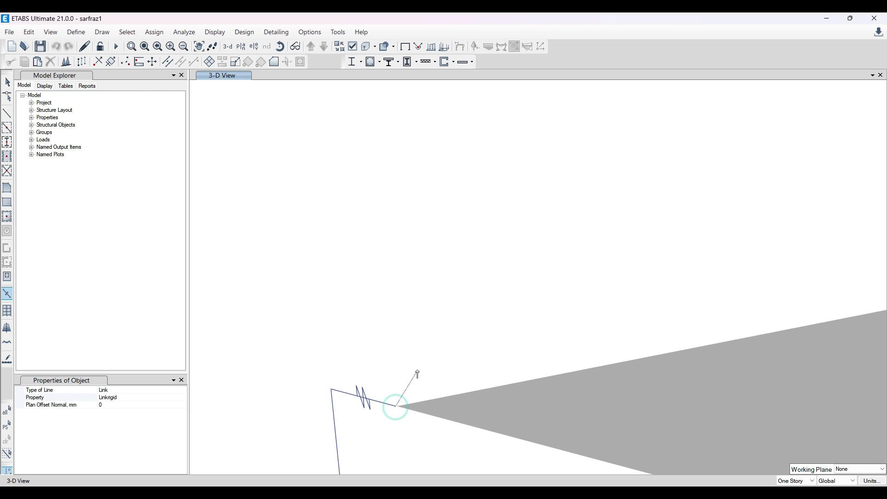
pyautogui.press('Escape')
pyautogui.scroll(-5, 393, 301)
pyautogui.scroll(5, 448, 240)
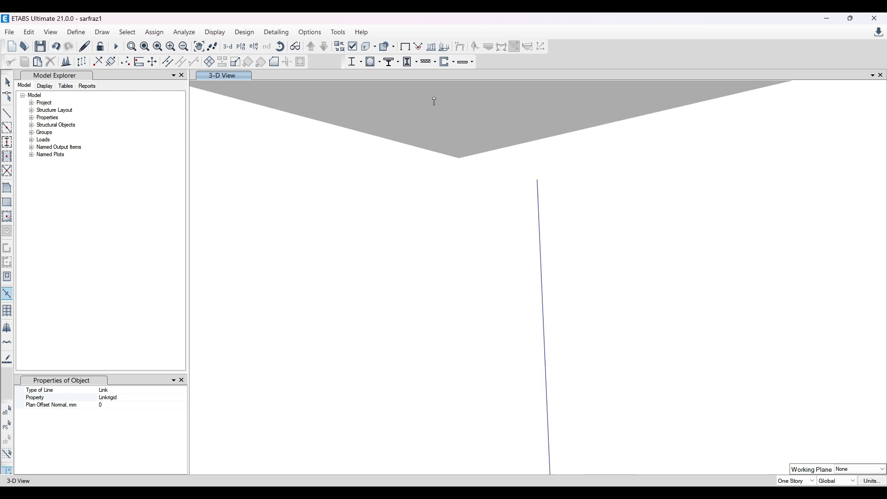
pyautogui.scroll(2, 434, 101)
pyautogui.click(633, 253)
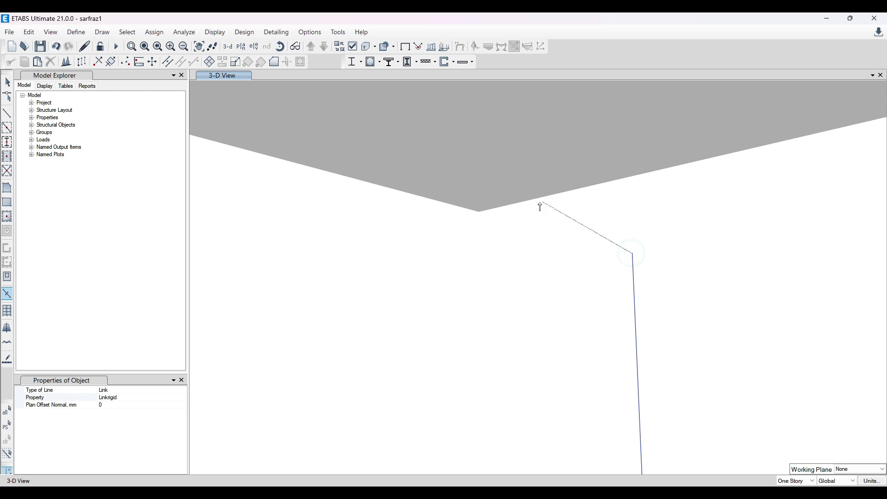
pyautogui.click(481, 211)
pyautogui.scroll(-3, 731, 275)
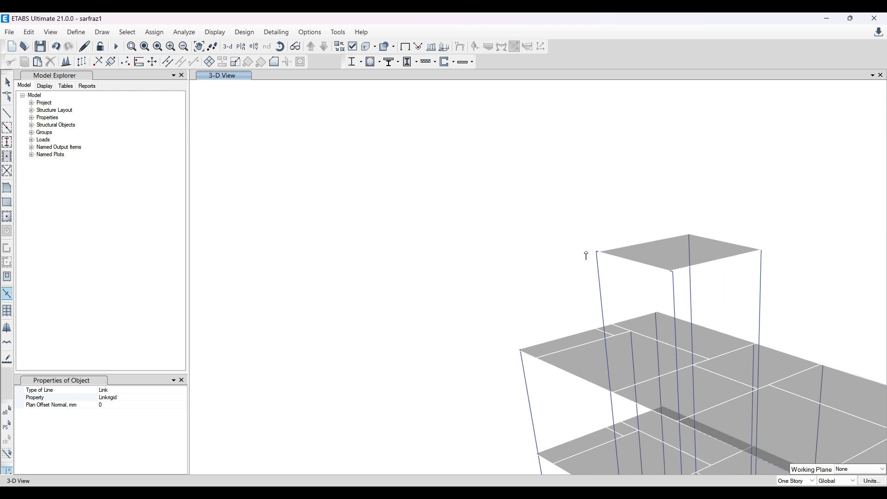
pyautogui.scroll(2, 726, 284)
pyautogui.click(116, 46)
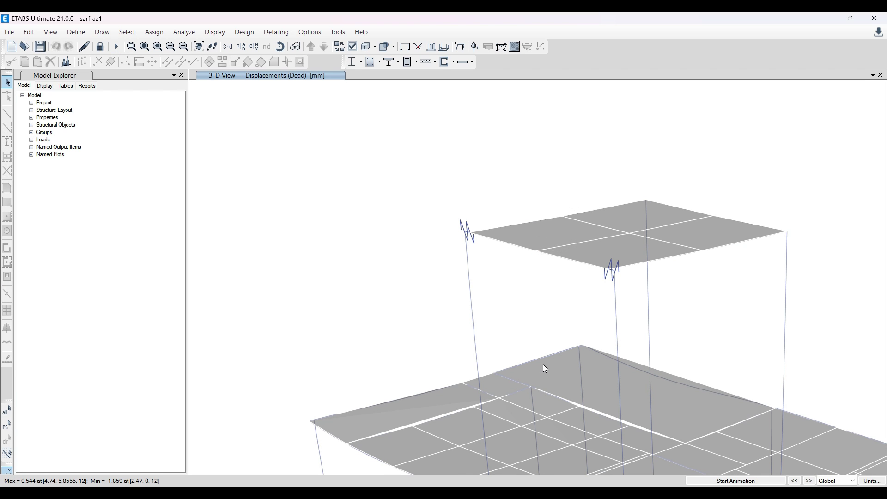
# Step: Display the Moment 3-3 frame force diagram for the DL+LL combination and centre the structure in view
pyautogui.click(499, 47)
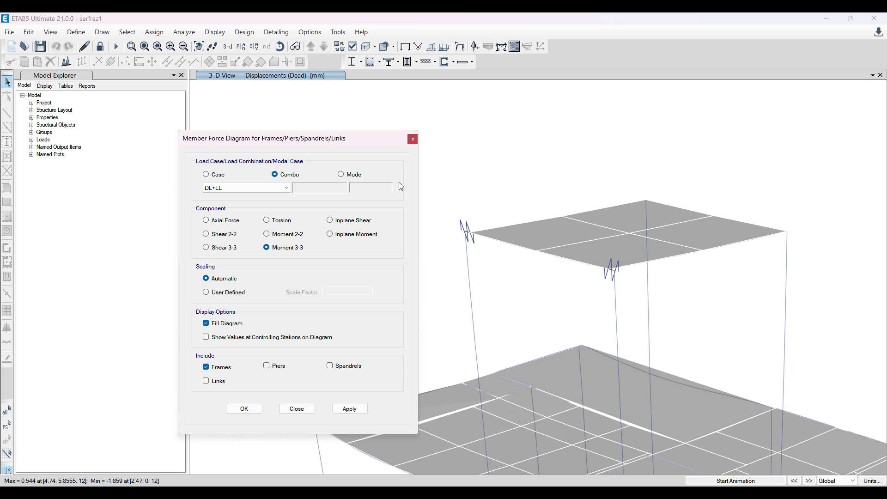
pyautogui.click(354, 408)
pyautogui.click(244, 408)
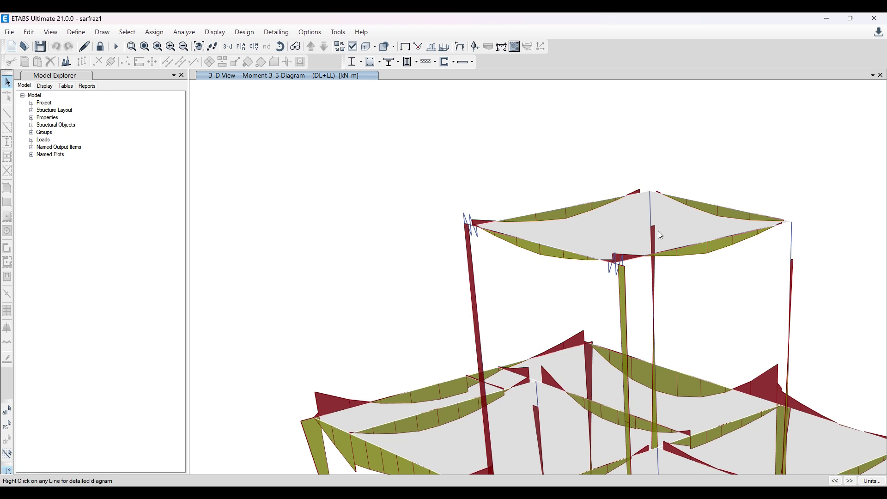
pyautogui.scroll(-2, 749, 272)
pyautogui.moveTo(785, 273); pyautogui.dragTo(647, 229, button='middle')
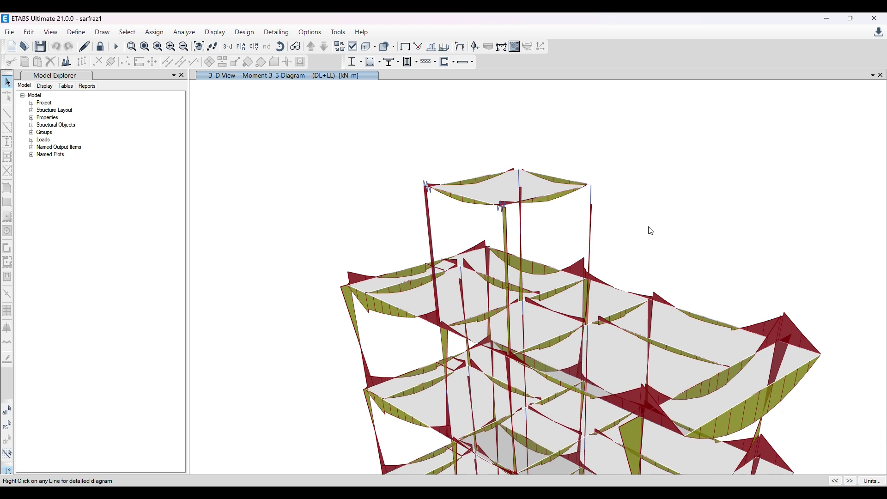